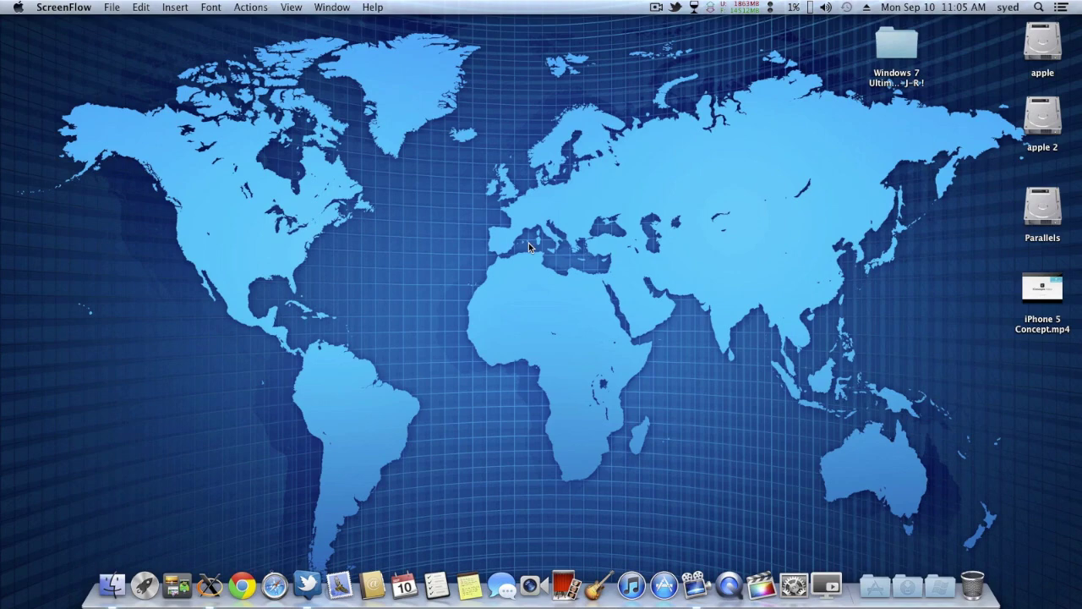
- Launch Parallels Desktop from Launchpad page 2, remove the missing Windows 7 machine, and reposition the wizard
click(145, 590)
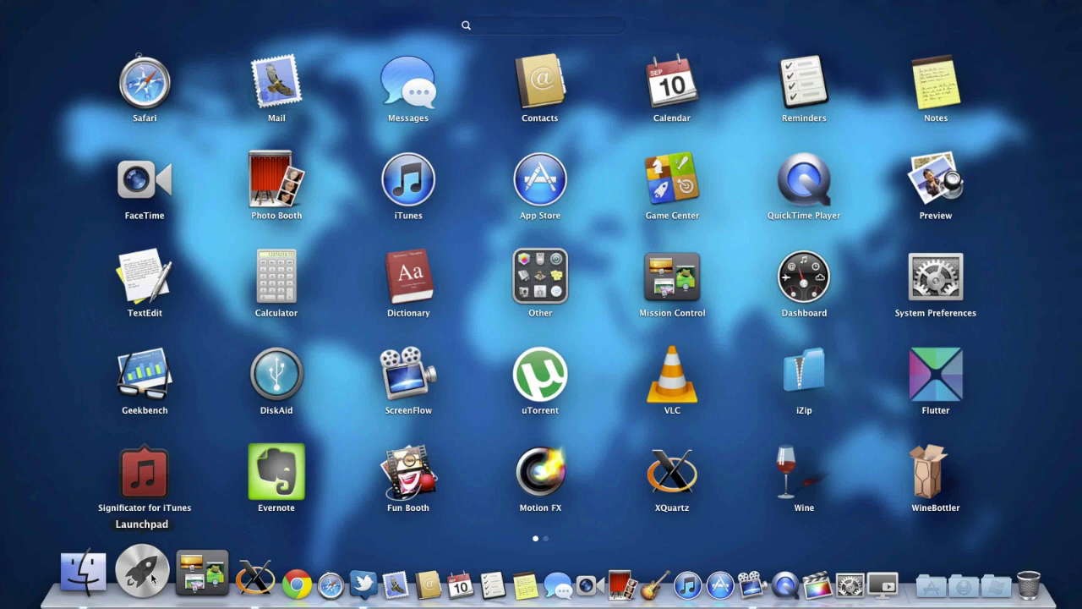
scroll(599, 505, right, 2)
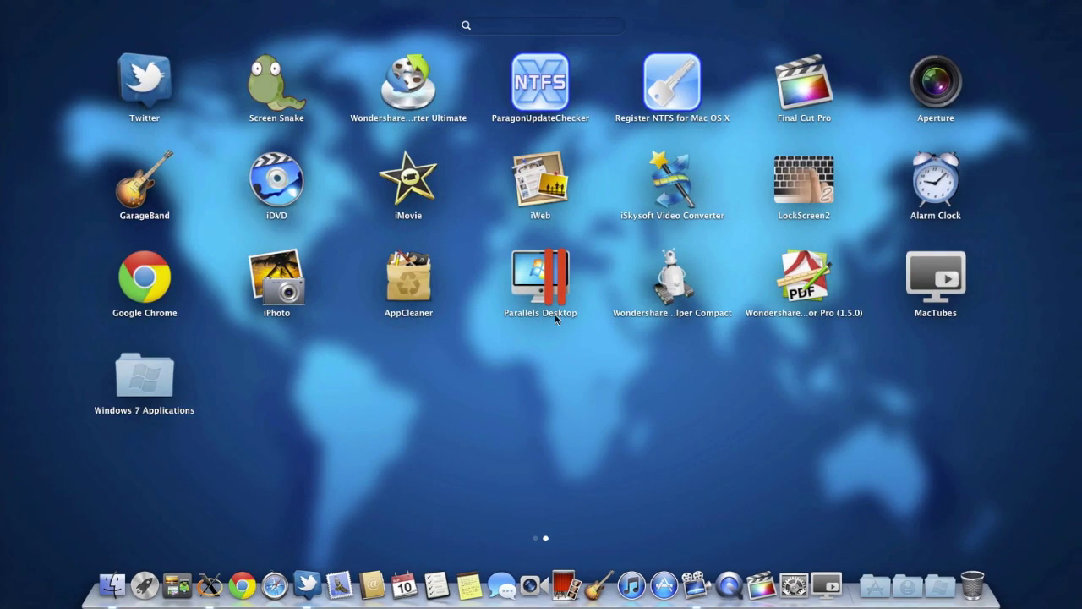
click(559, 271)
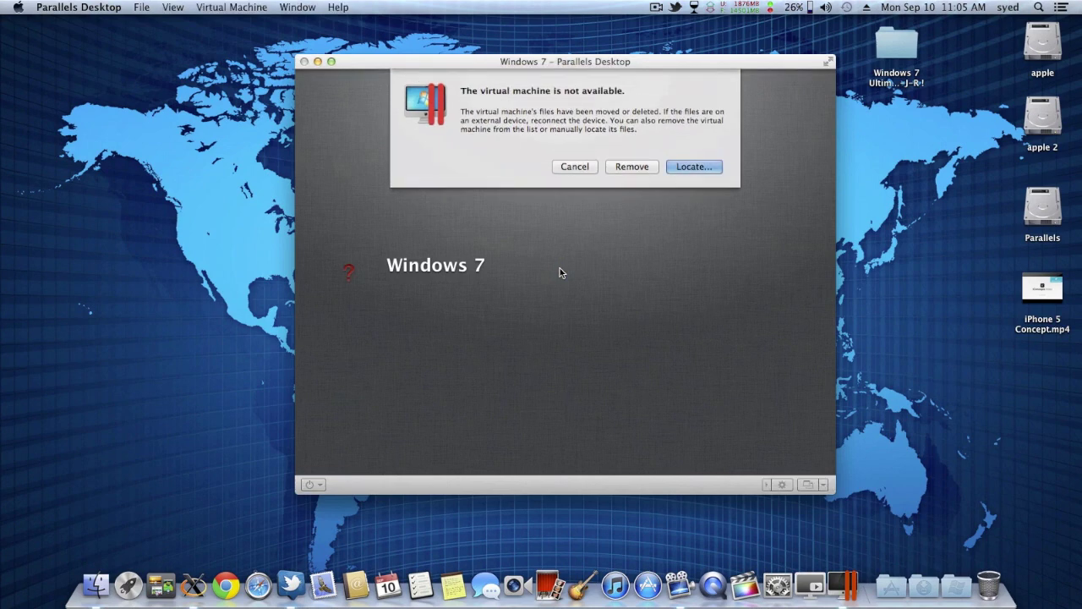
click(628, 168)
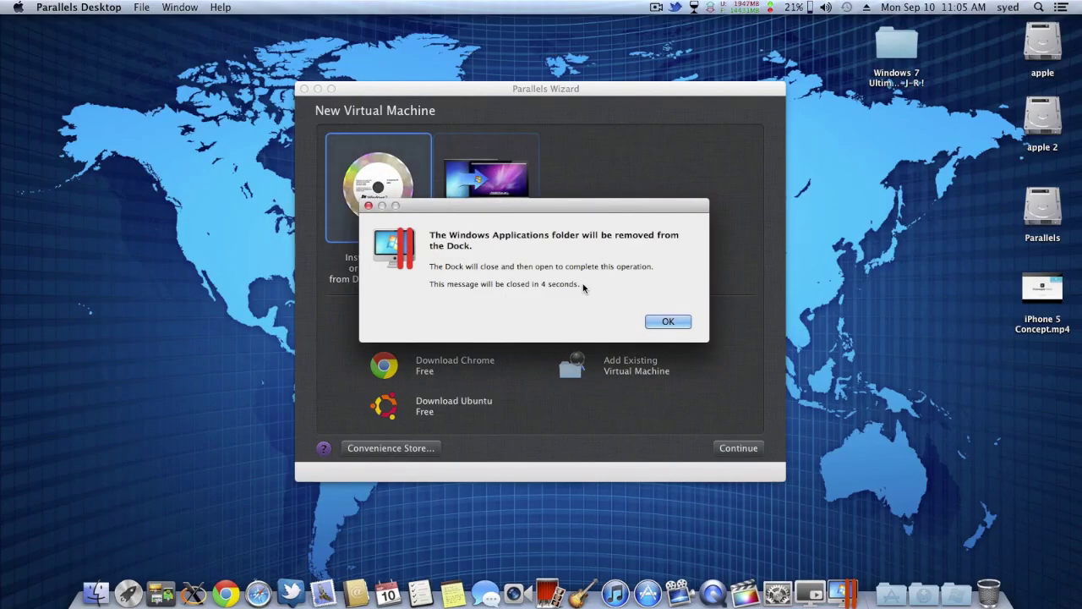
click(659, 322)
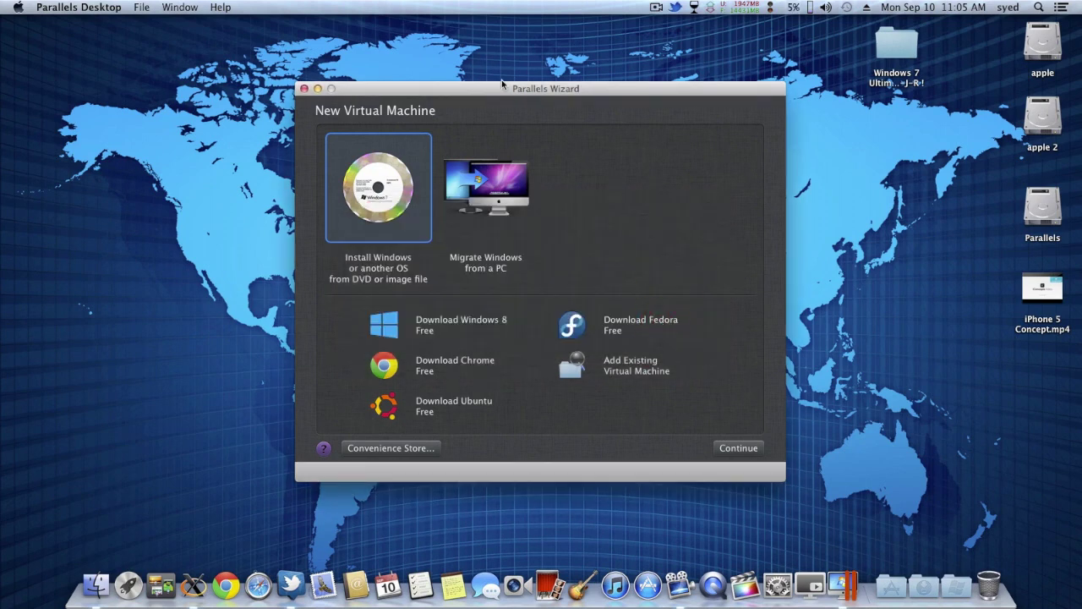
drag(503, 84, 427, 27)
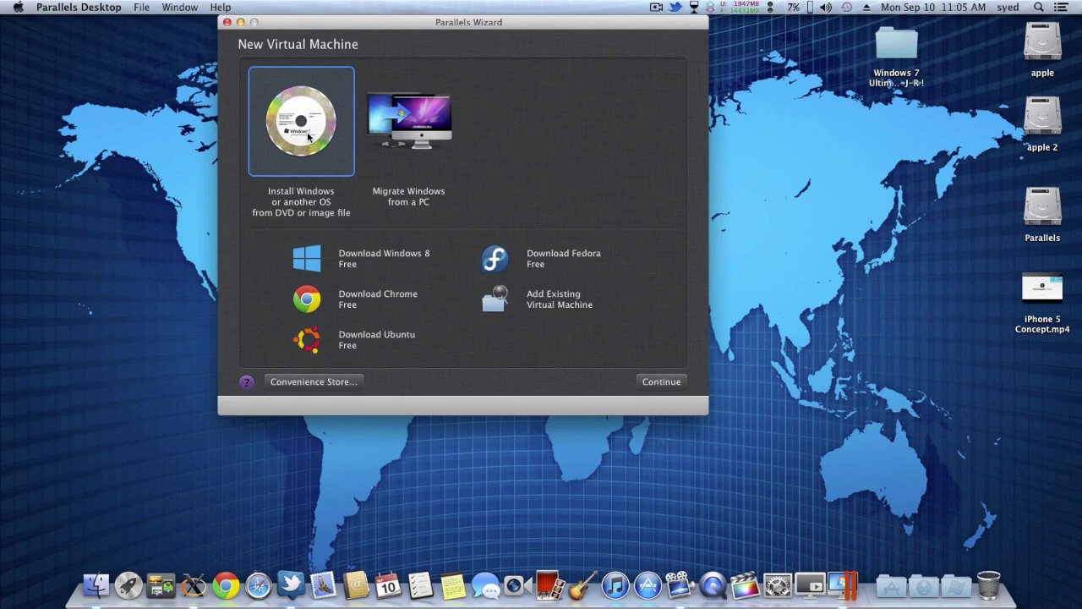
- Set up a Windows 7 install with Continue without disc and Like a PC integration
click(658, 381)
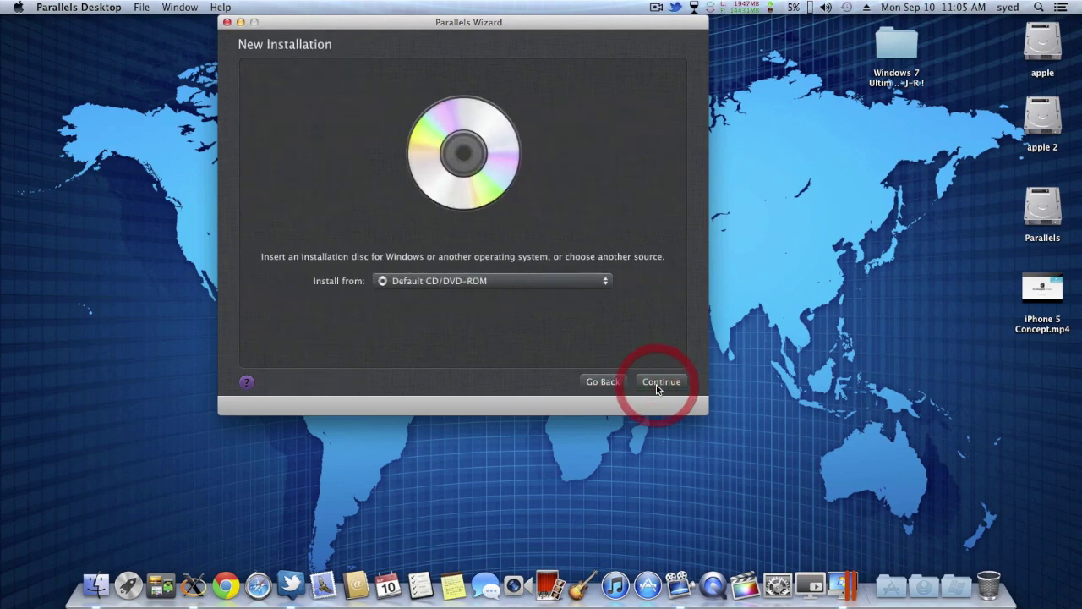
click(490, 282)
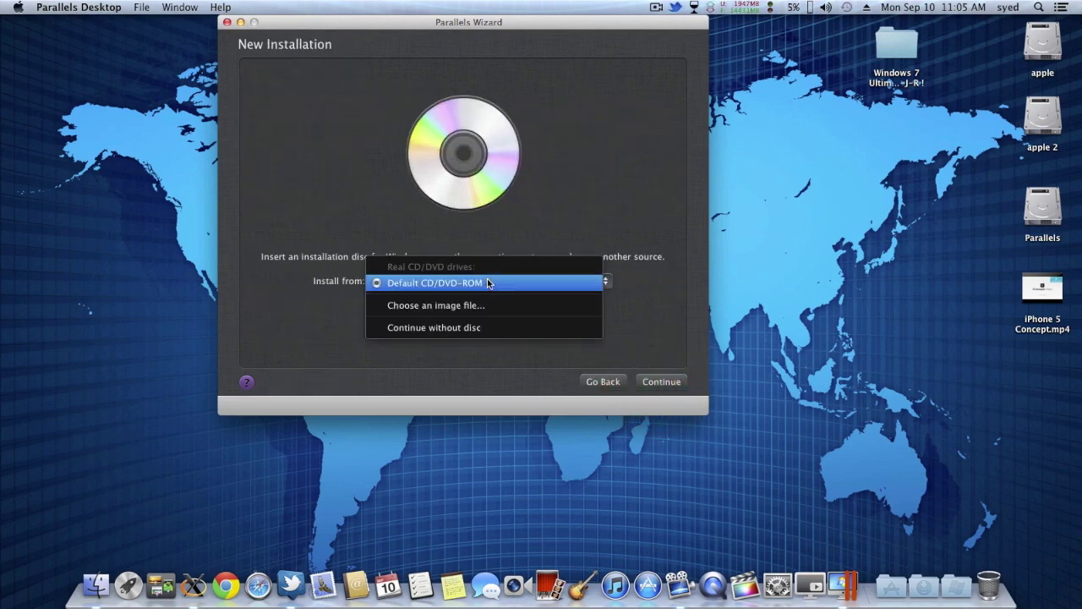
click(451, 329)
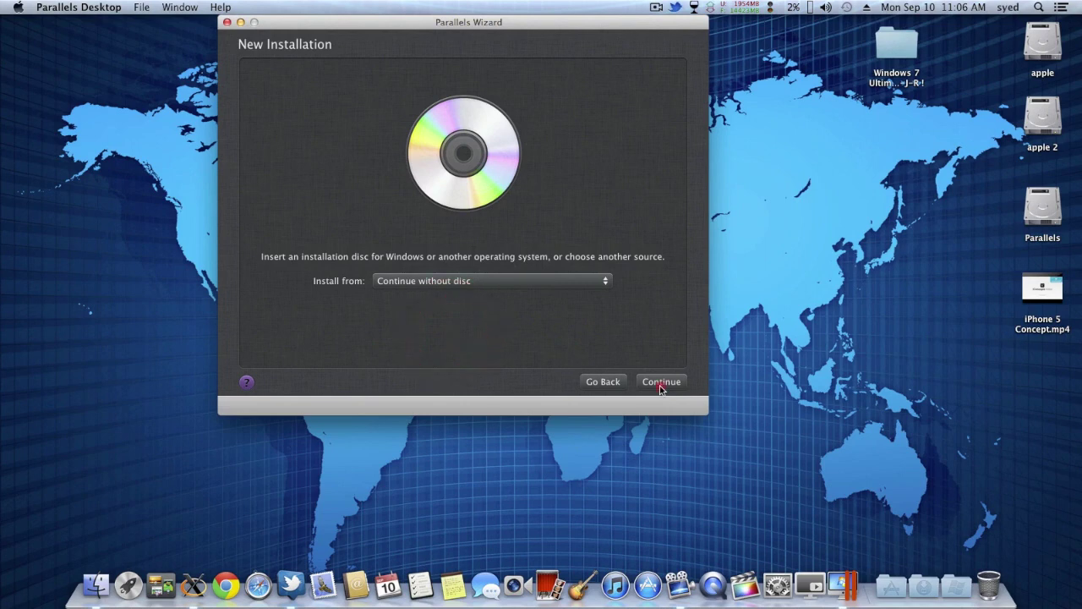
click(661, 382)
click(562, 94)
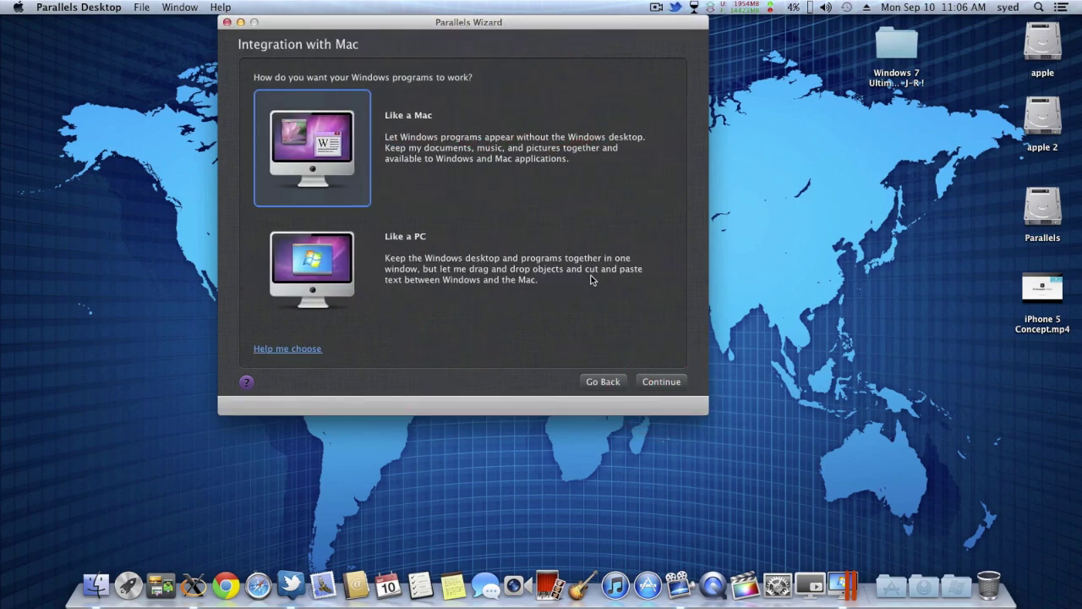
click(319, 244)
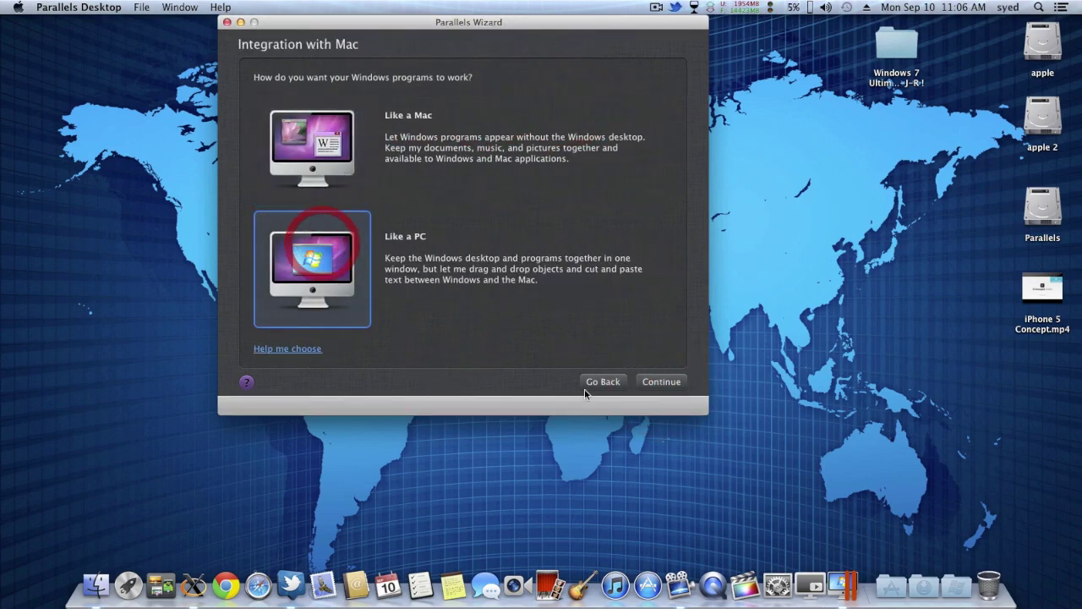
click(661, 382)
click(600, 381)
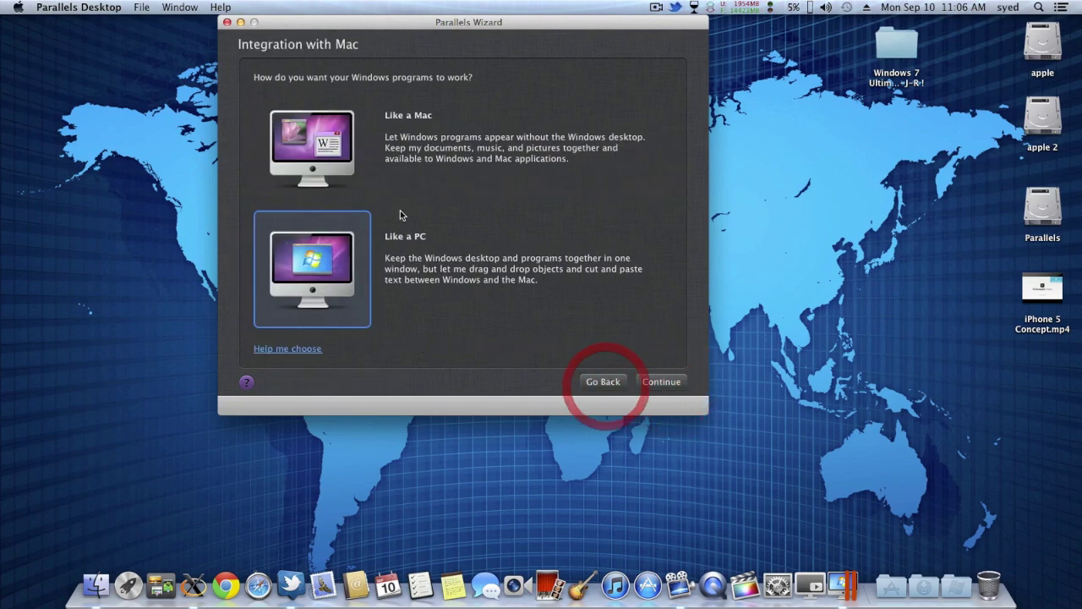
click(661, 381)
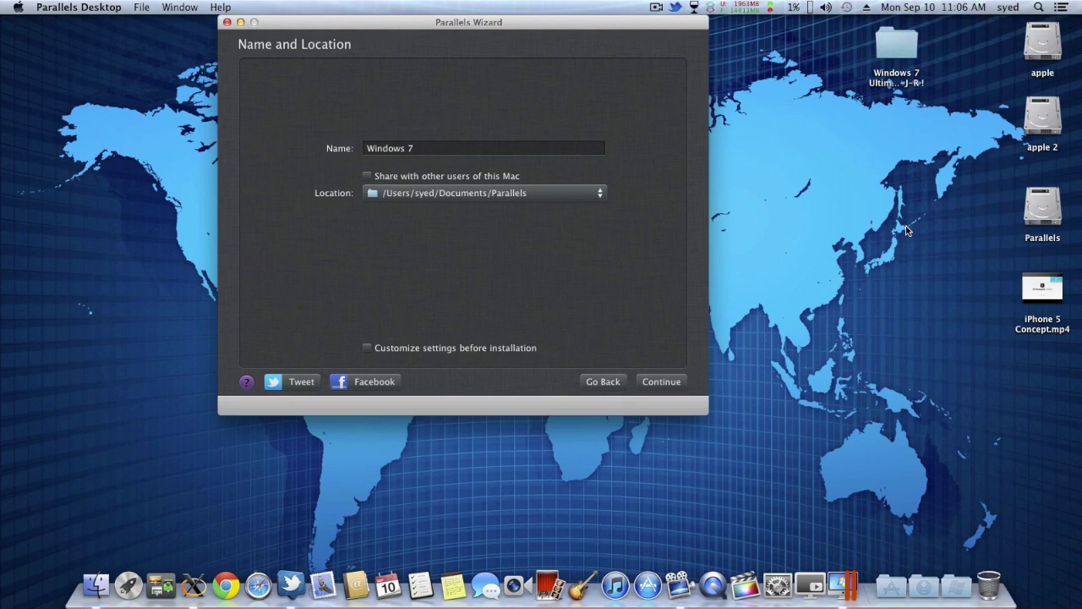
- Store the VM on the Parallels volume, tick Customize settings before installation, and create it
click(1051, 218)
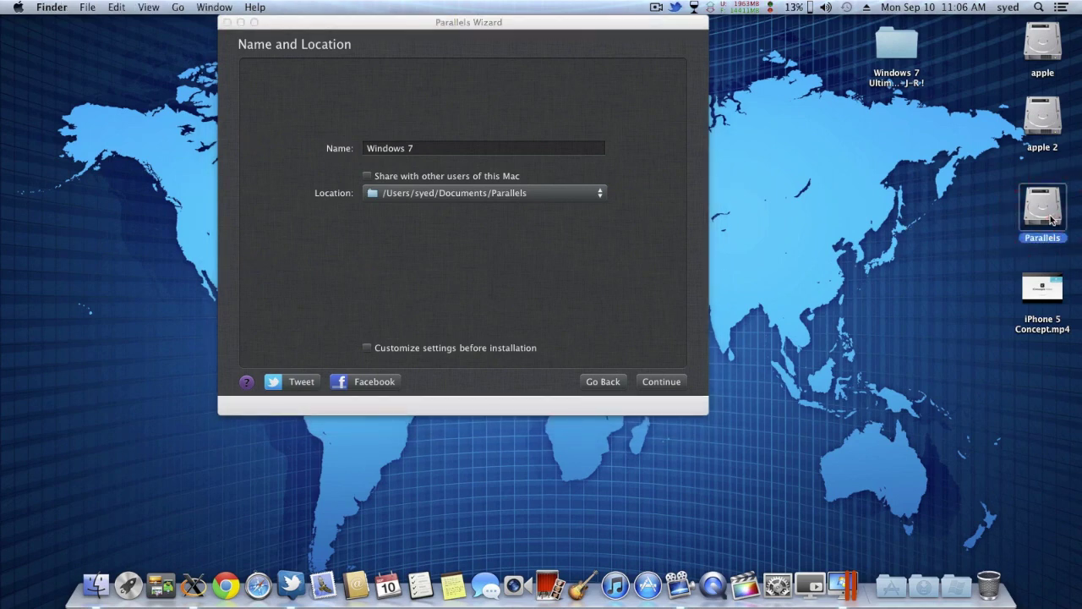
click(397, 193)
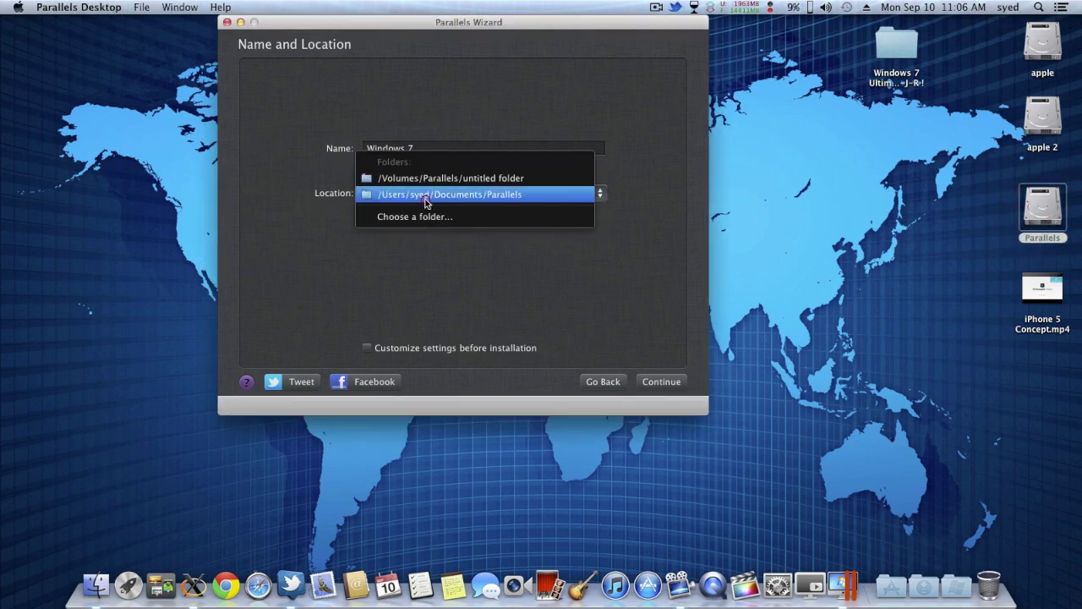
click(426, 225)
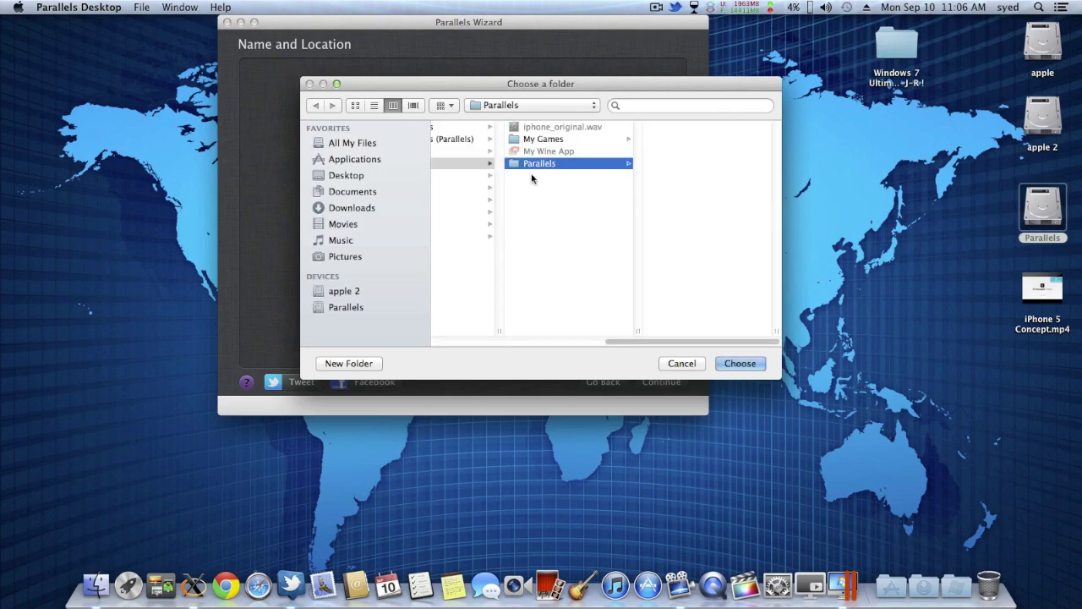
click(341, 306)
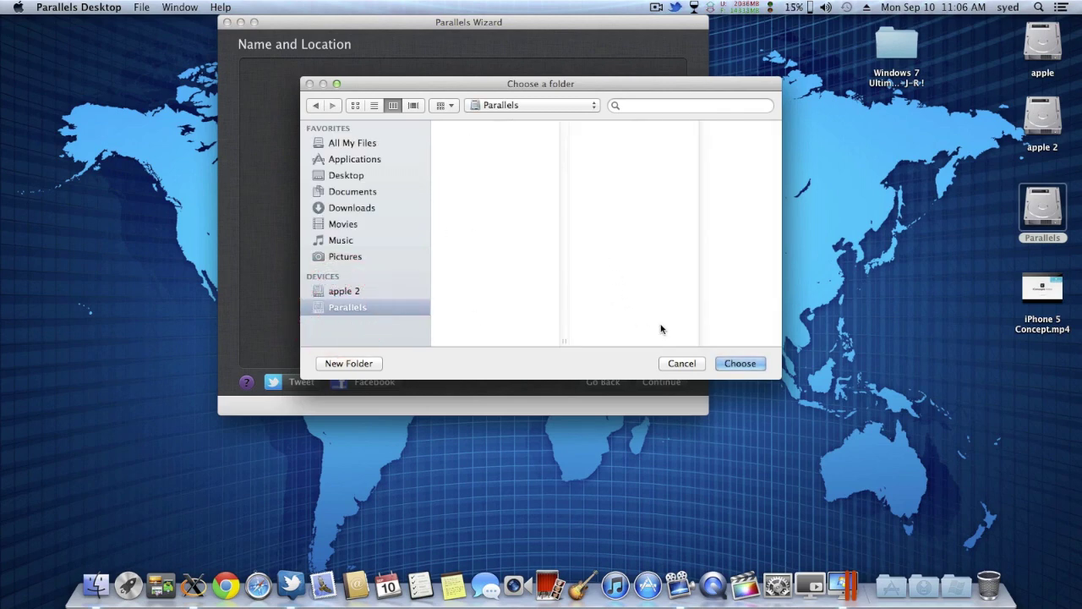
click(739, 363)
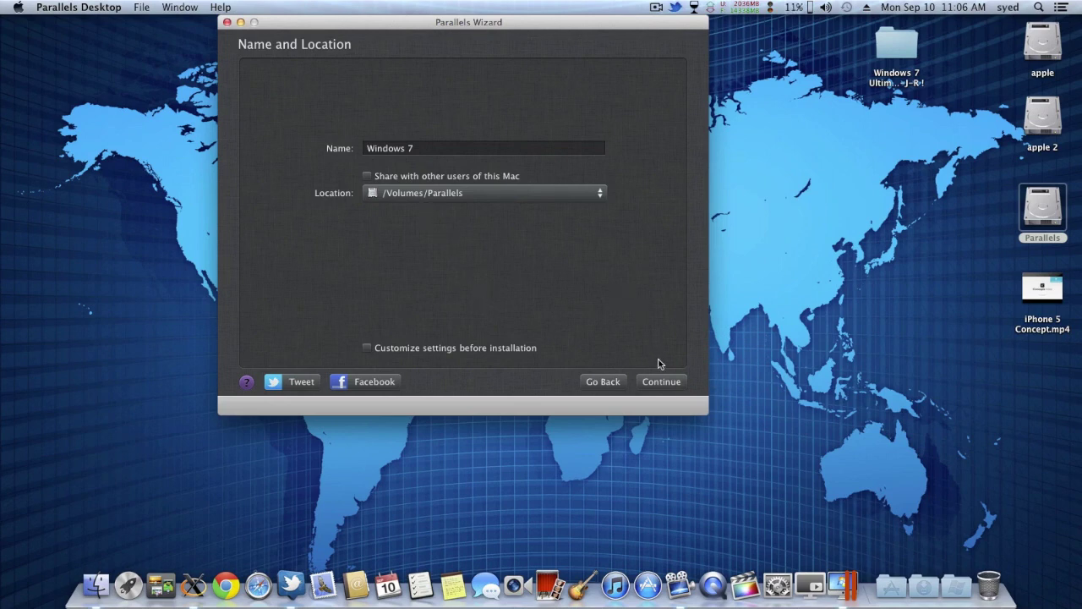
click(396, 348)
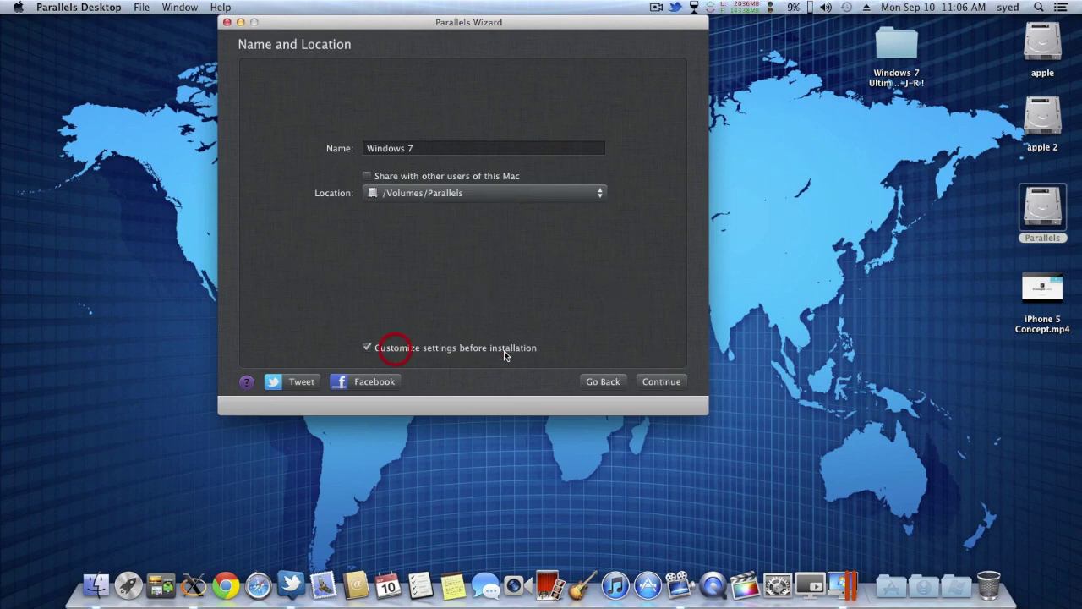
click(654, 382)
- Create the machine despite the free-space warning and check the Parallels drive's details
click(586, 175)
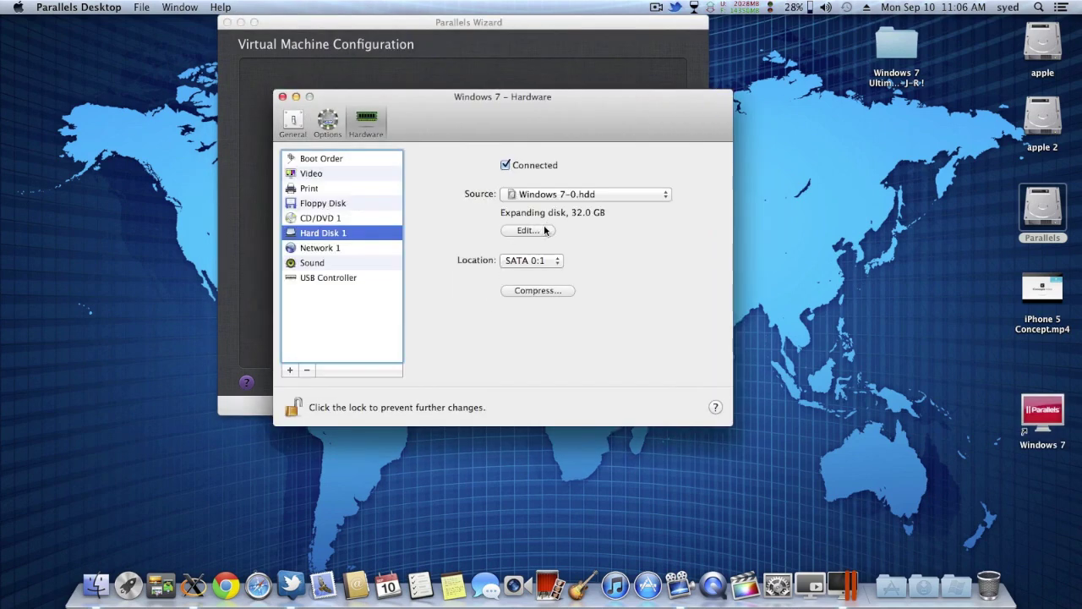
click(545, 230)
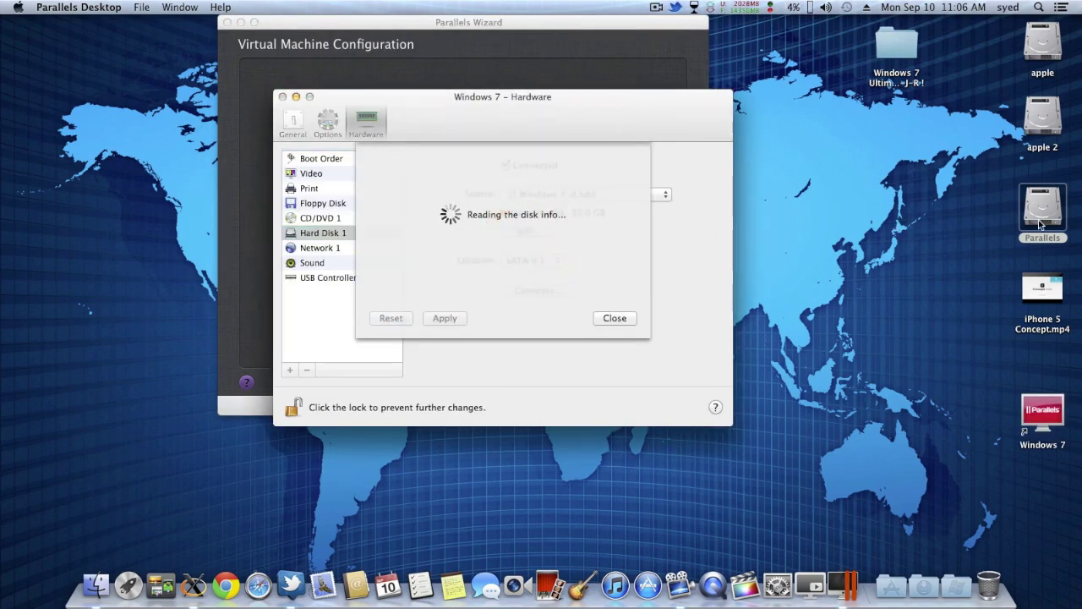
right_click(1041, 224)
click(909, 250)
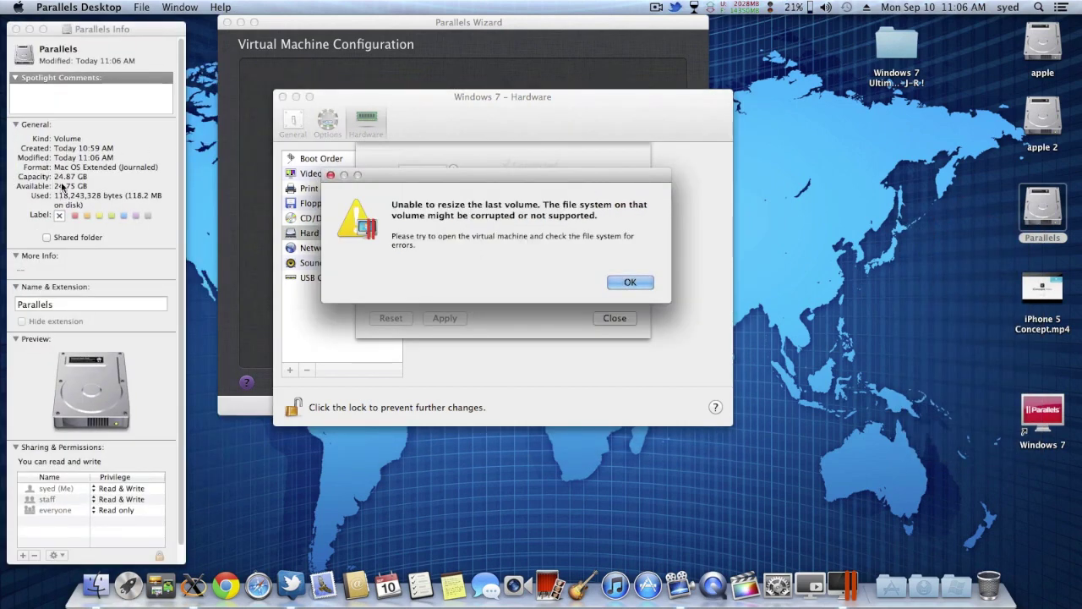
click(16, 29)
click(630, 281)
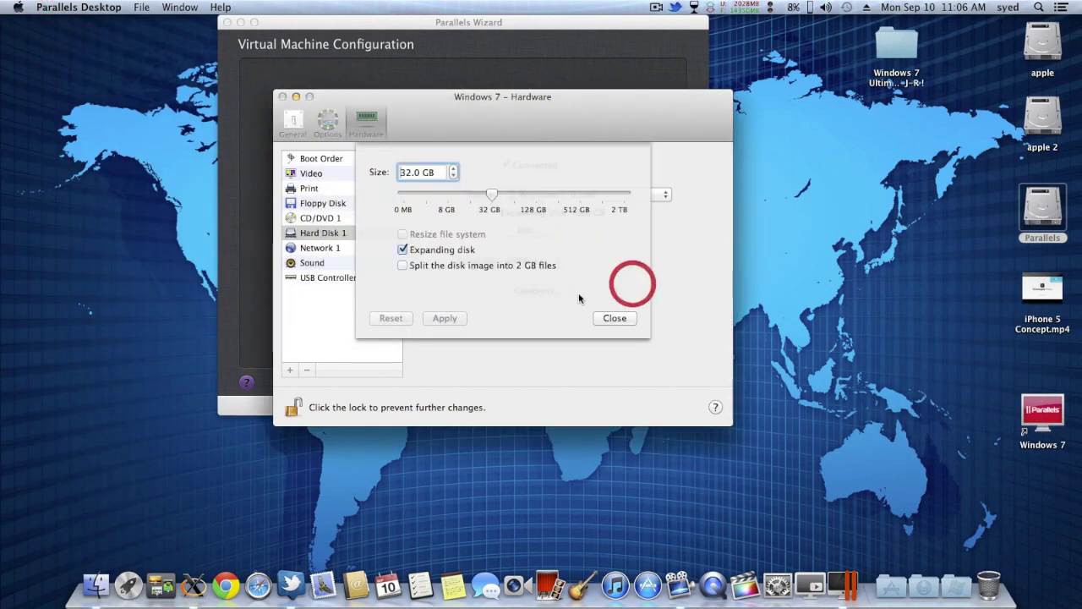
- Resize Hard Disk 1 to 24 GB, dismissing the resize errors, and close the dialog
triple_click(427, 172)
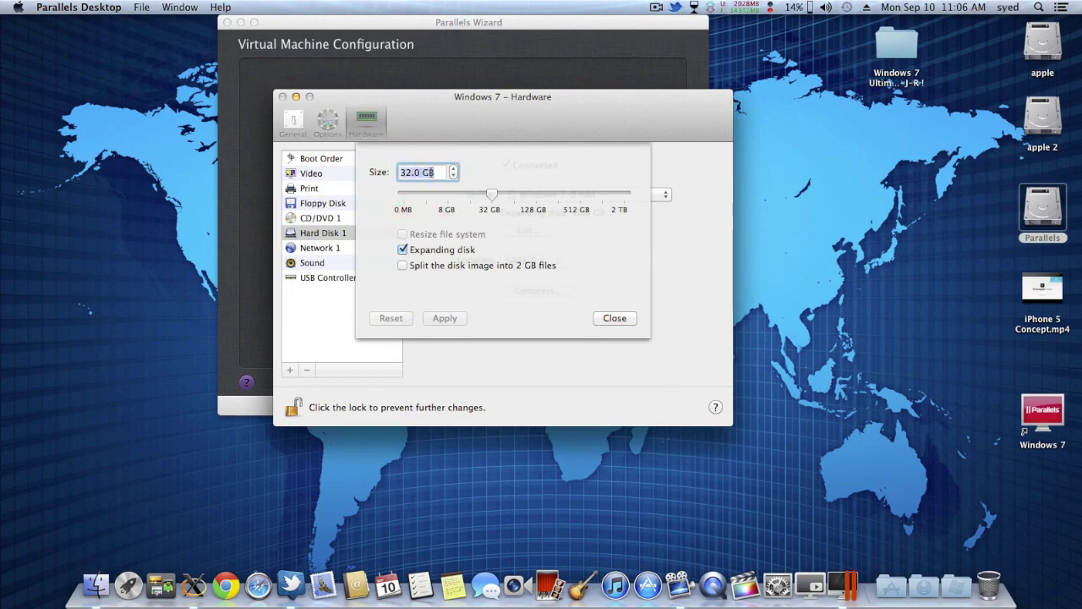
text(24)
key(Return)
click(602, 320)
click(528, 230)
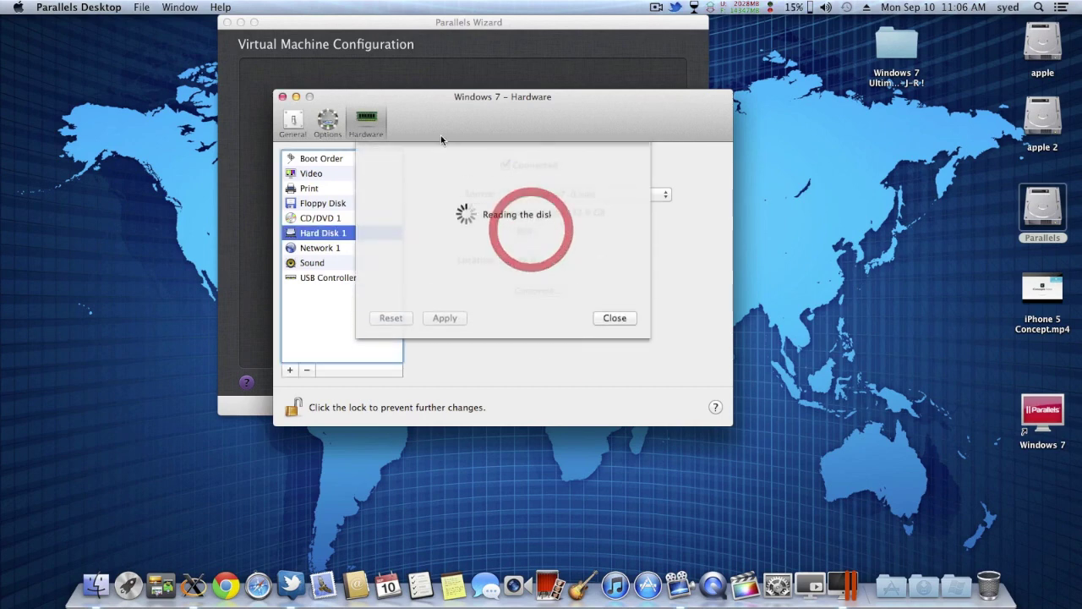
click(625, 282)
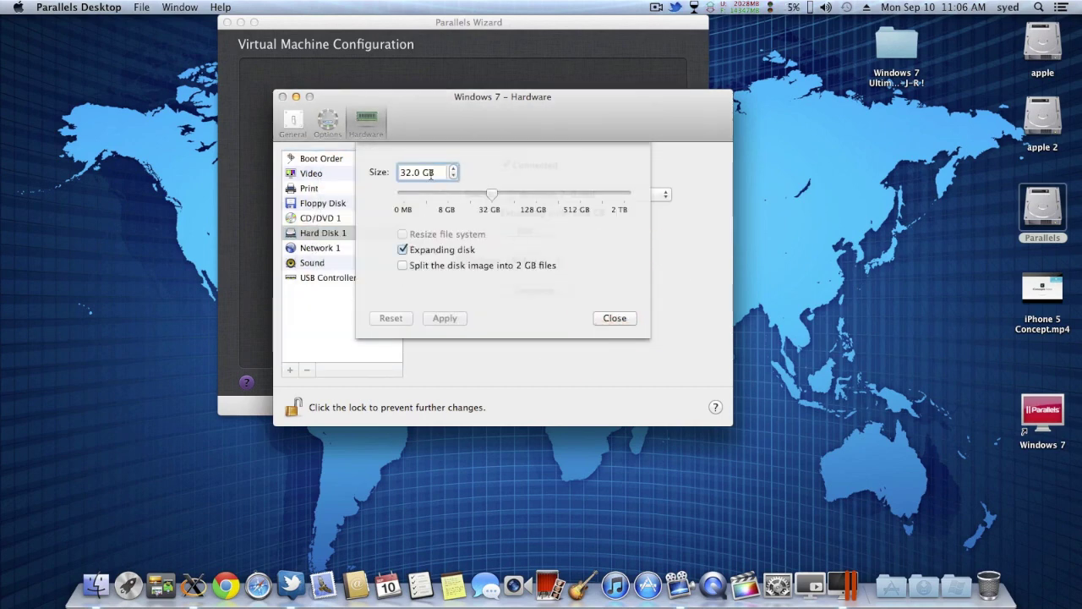
text(24)
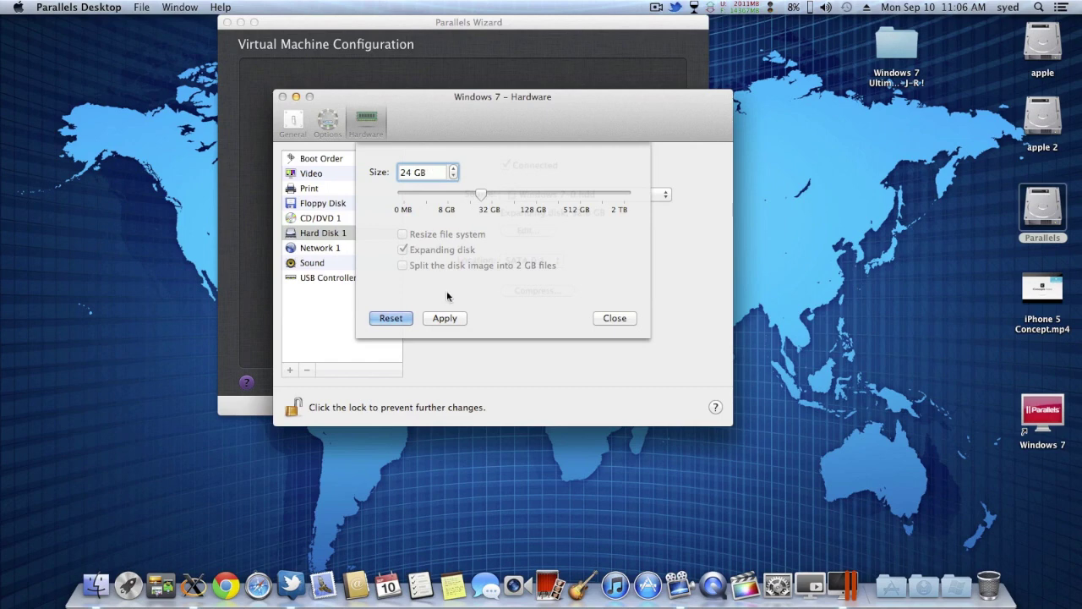
click(445, 317)
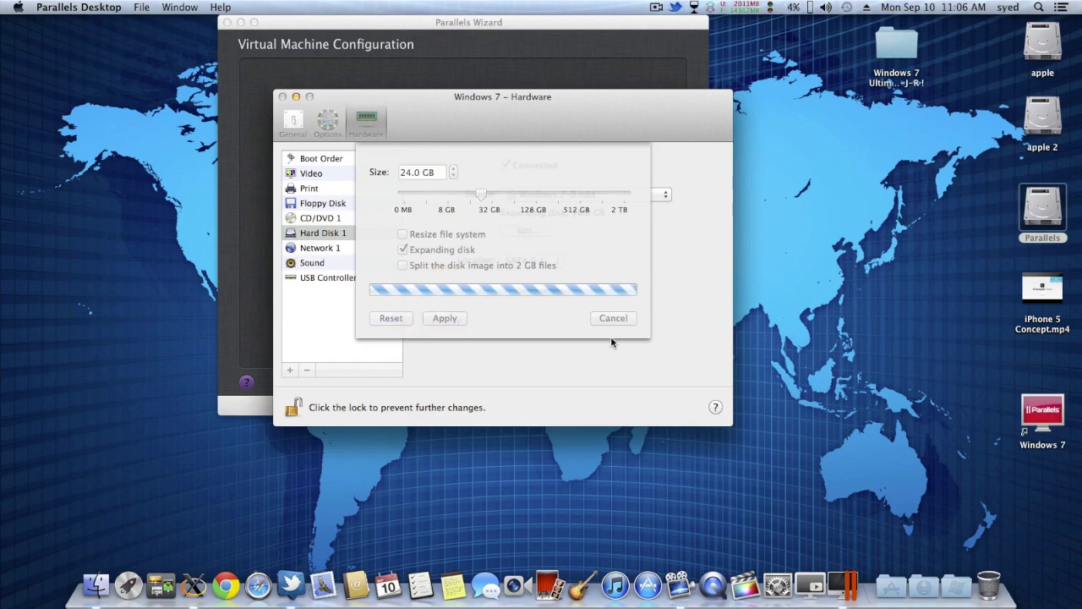
key(Return)
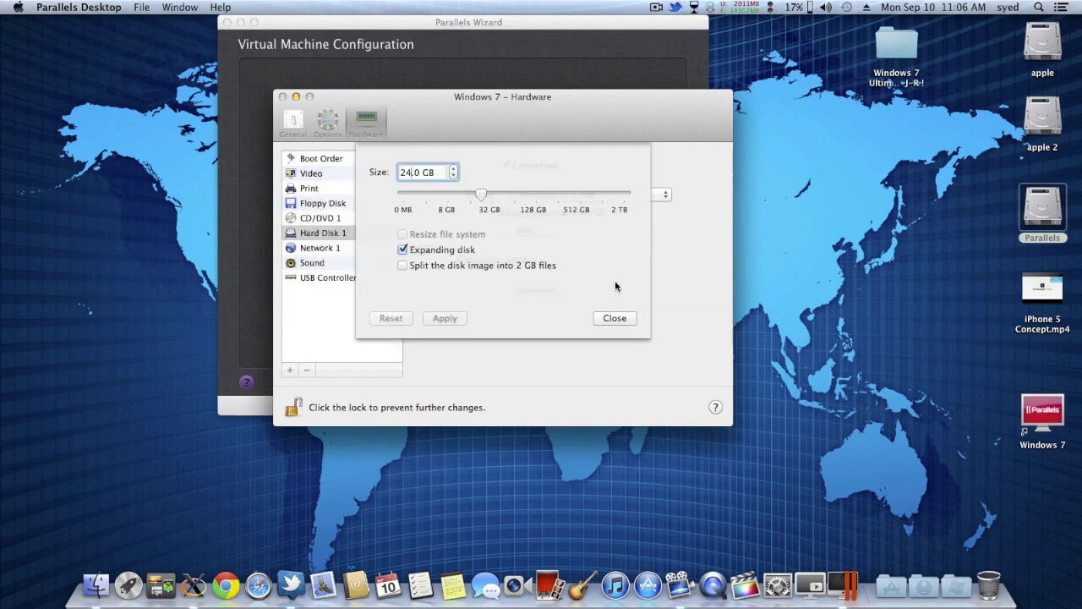
click(613, 319)
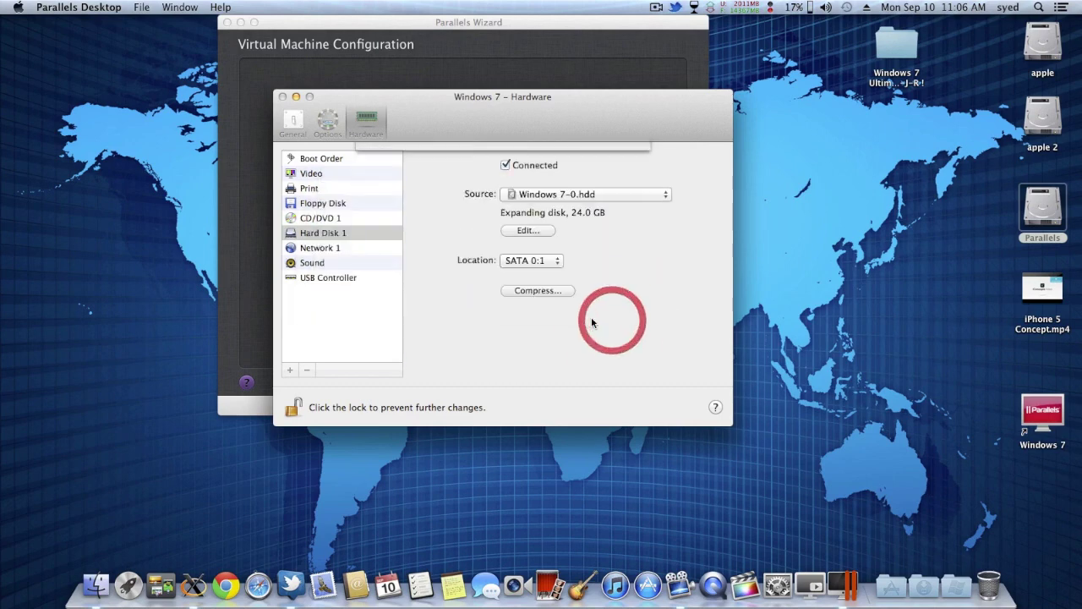
- Raise the VM memory to 4096 MB and review startup and hard disk settings
click(293, 123)
drag(431, 240, 515, 240)
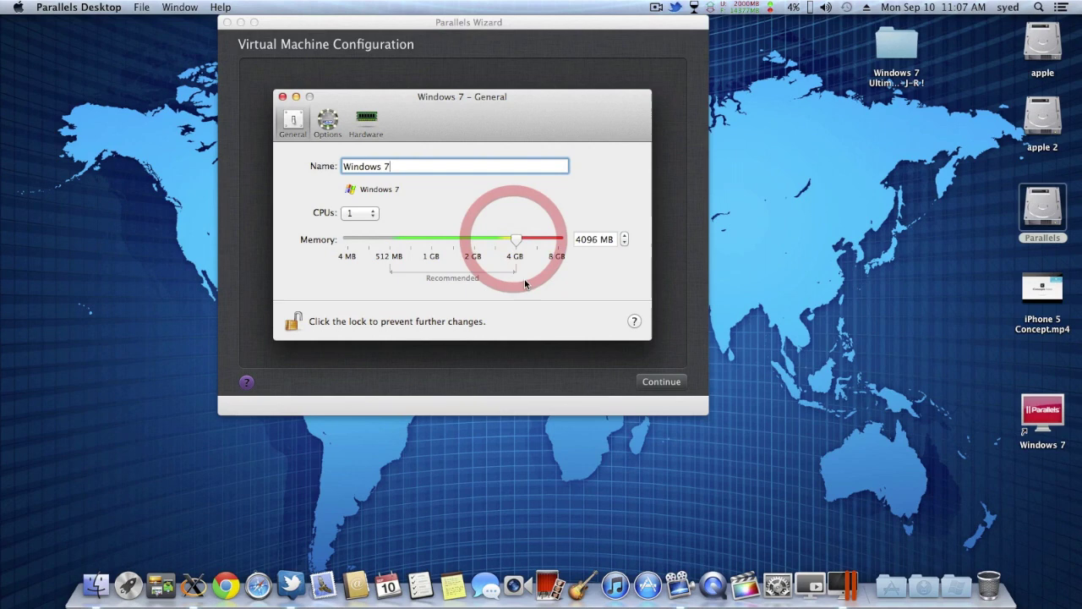
click(327, 123)
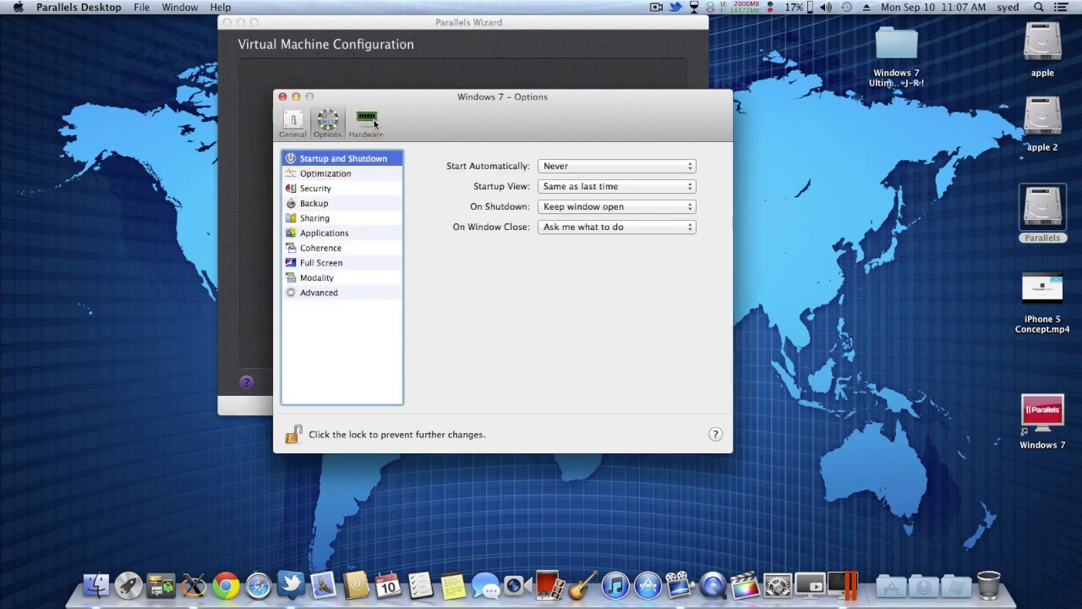
click(372, 123)
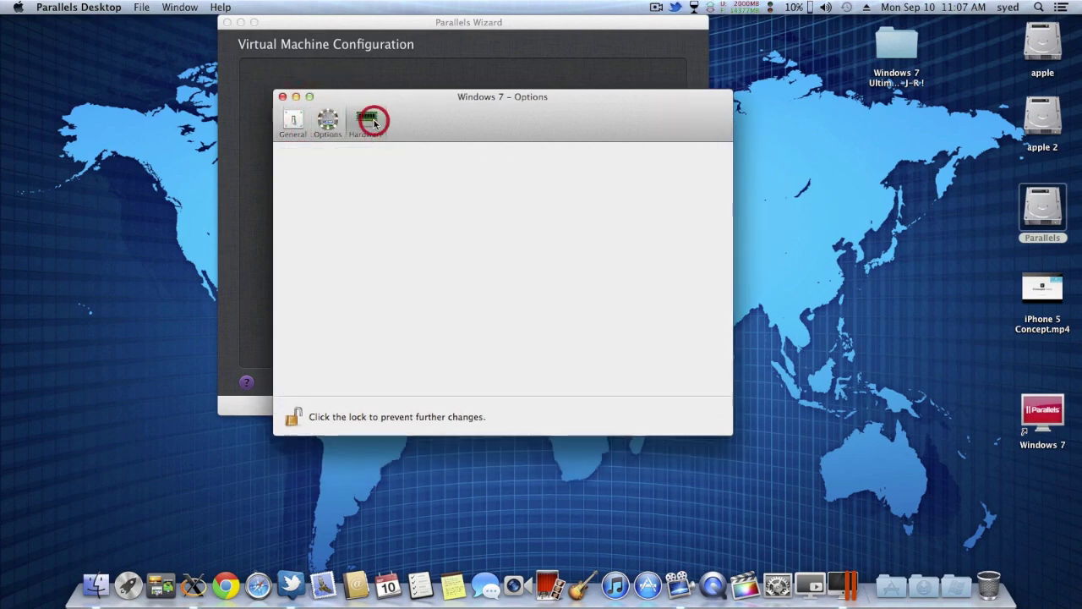
- Close the settings, start the Windows 7 VM, and dismiss the network adapter alert
click(283, 97)
click(659, 382)
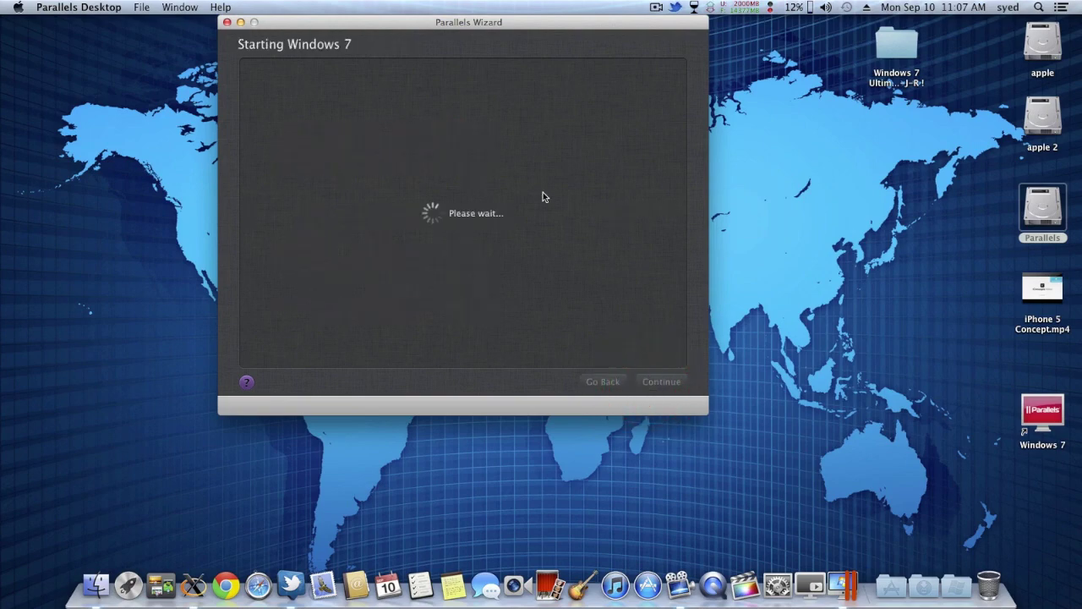
click(658, 309)
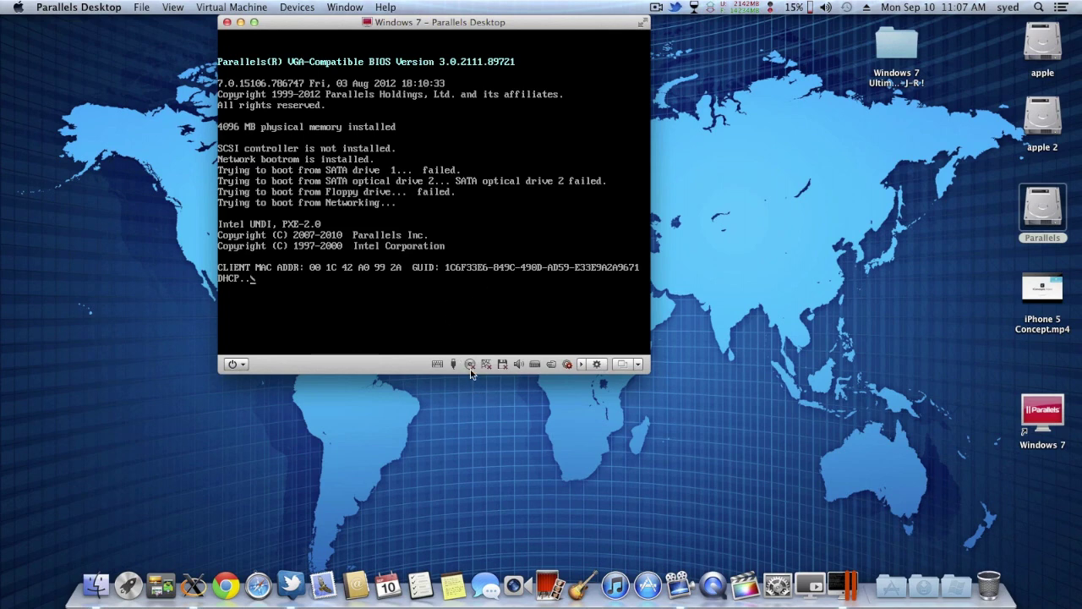
- Connect Desktop > Windows 7 Ultimate > Windows 7 Ultimate.iso to the VM's CD/DVD drive
click(471, 365)
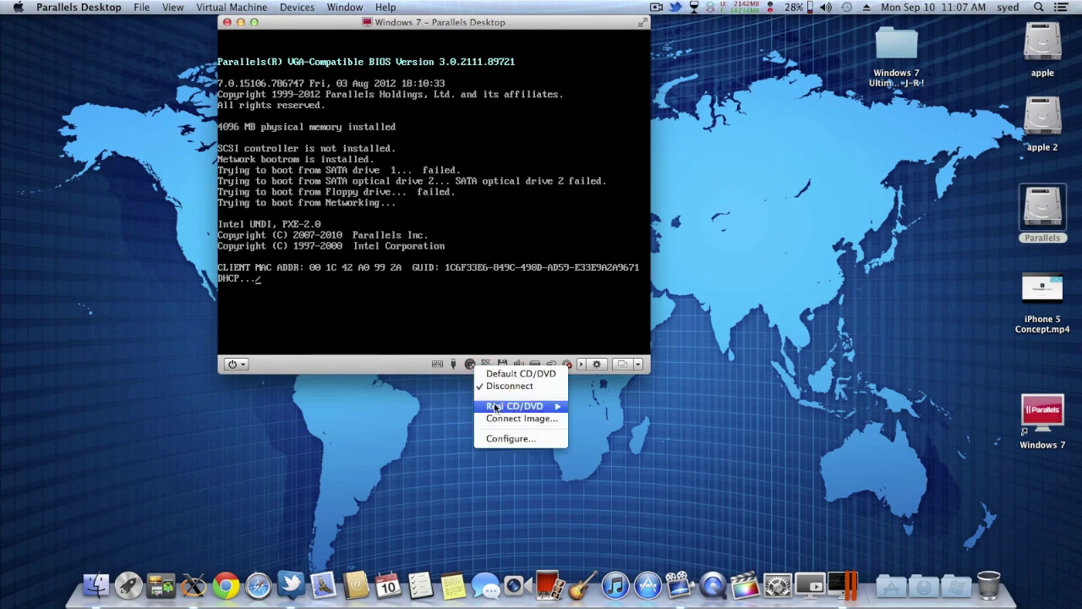
click(497, 419)
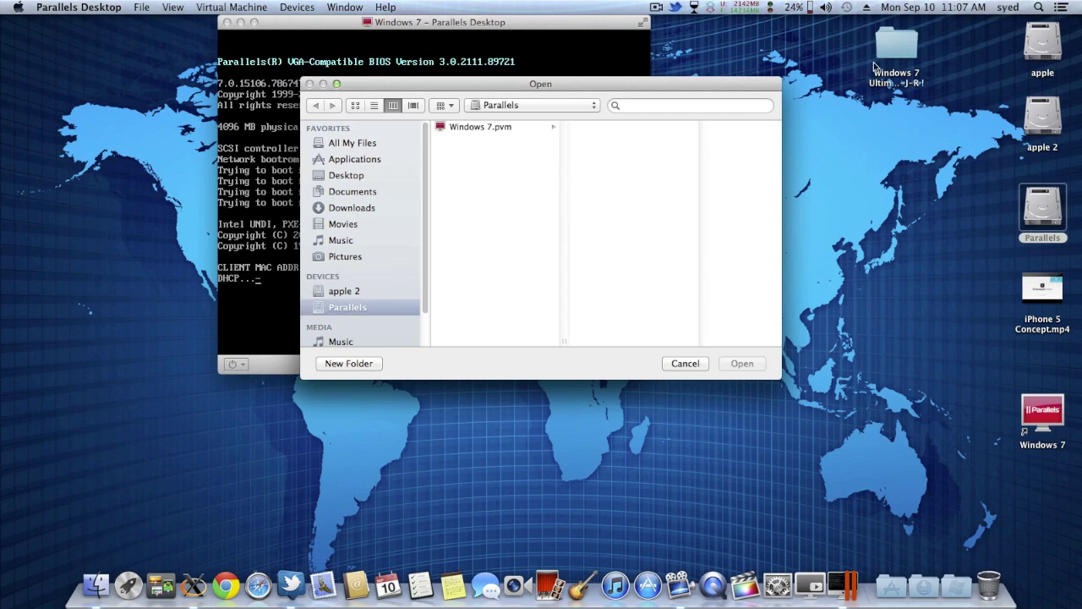
click(906, 51)
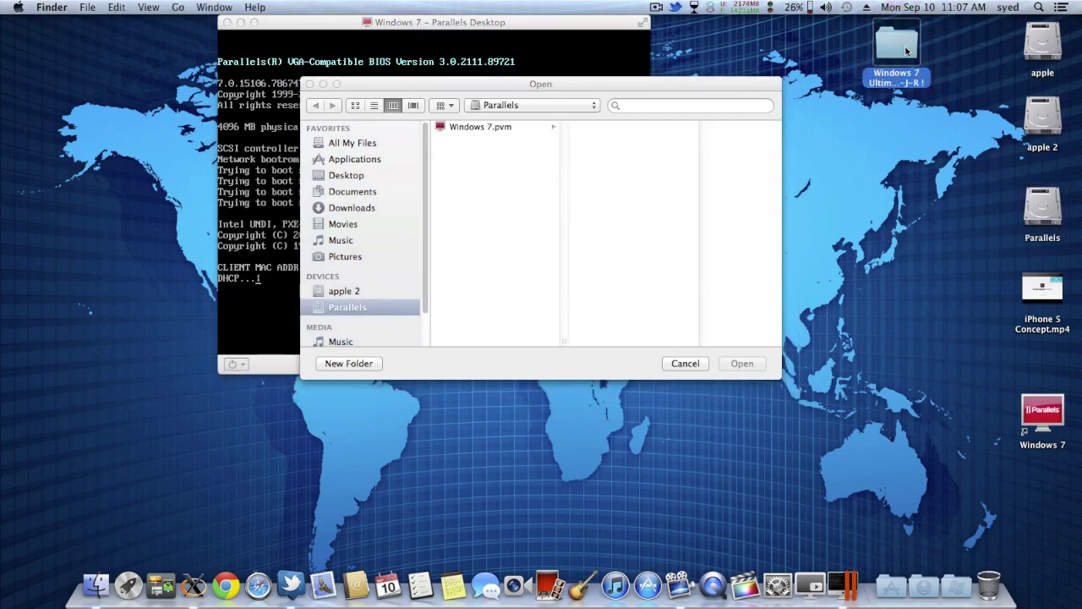
drag(906, 51, 520, 194)
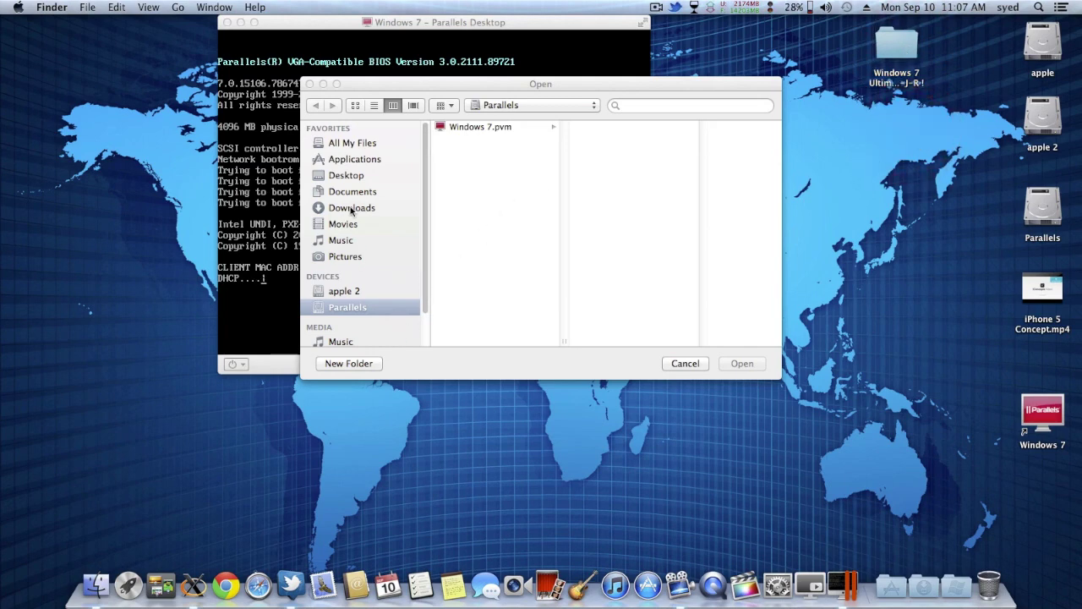
click(345, 176)
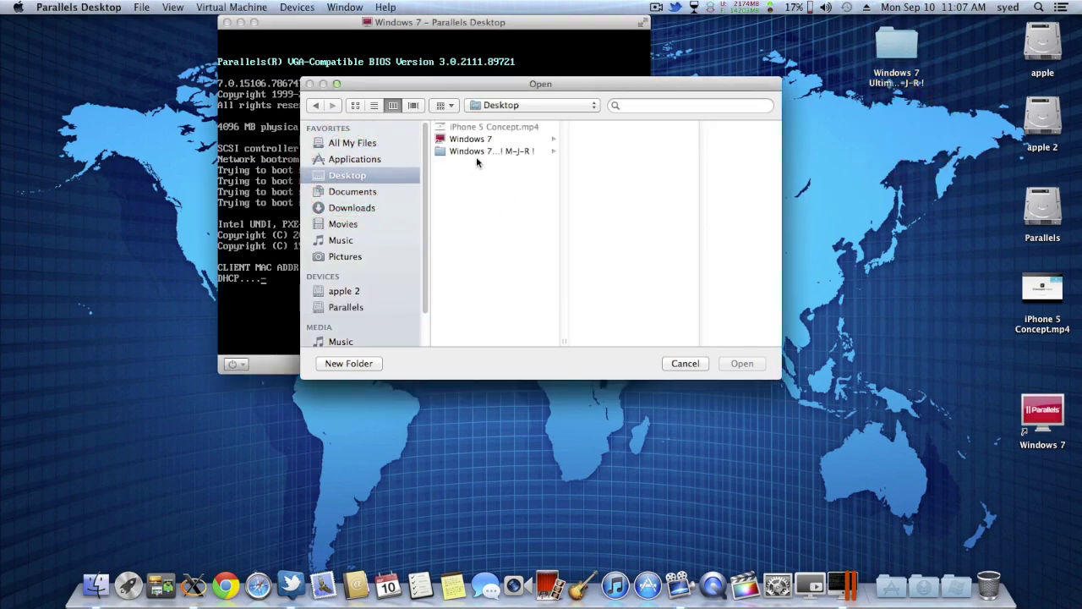
click(476, 156)
click(598, 156)
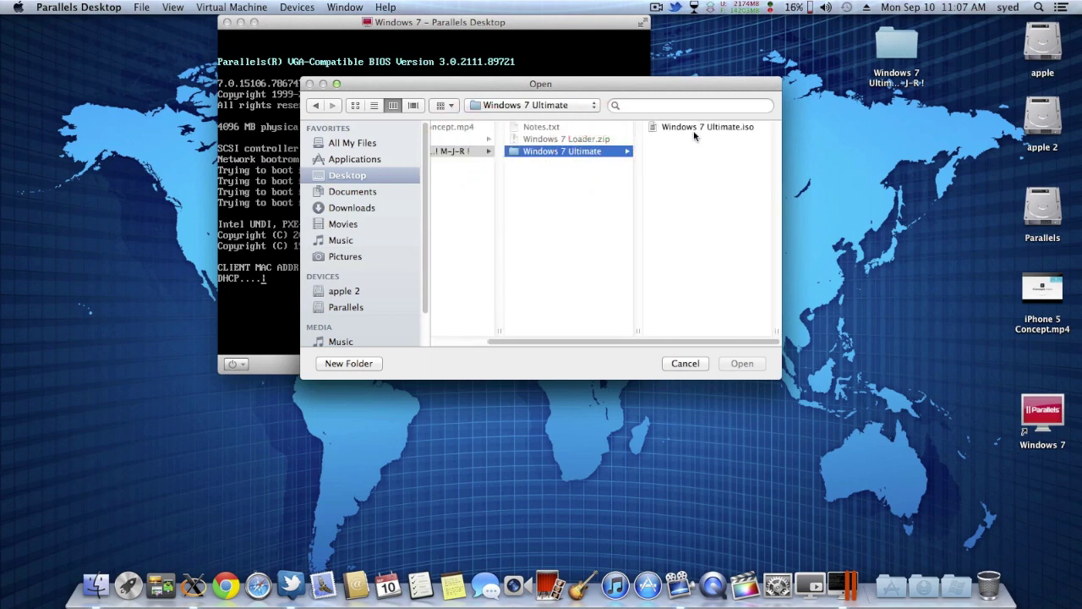
click(695, 129)
click(741, 363)
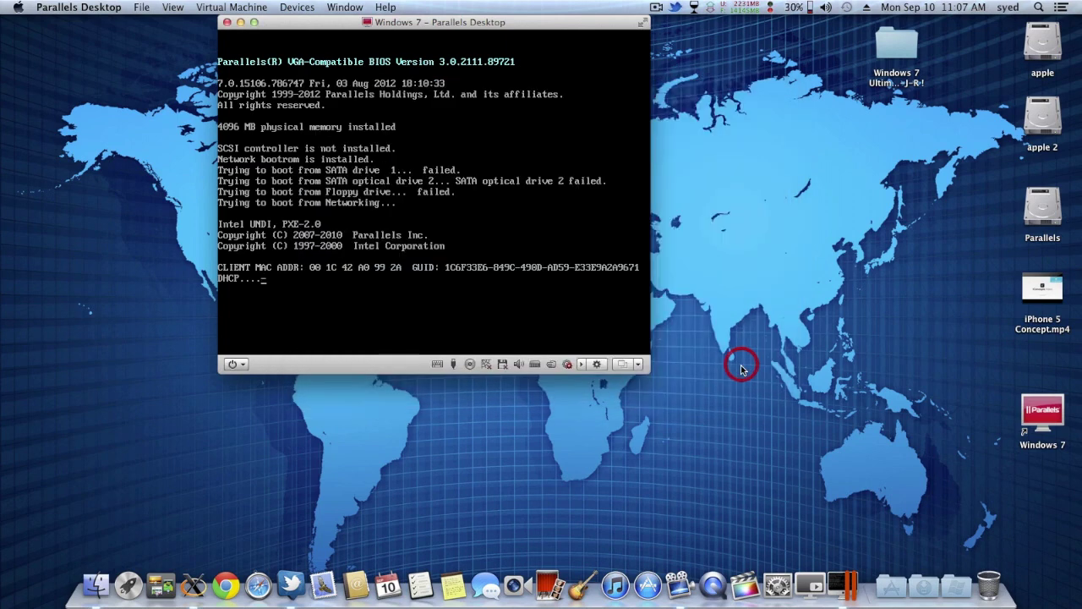
- Dismiss the missing network adapter alert, nudge the VM window up, and briefly show Launchpad
click(393, 313)
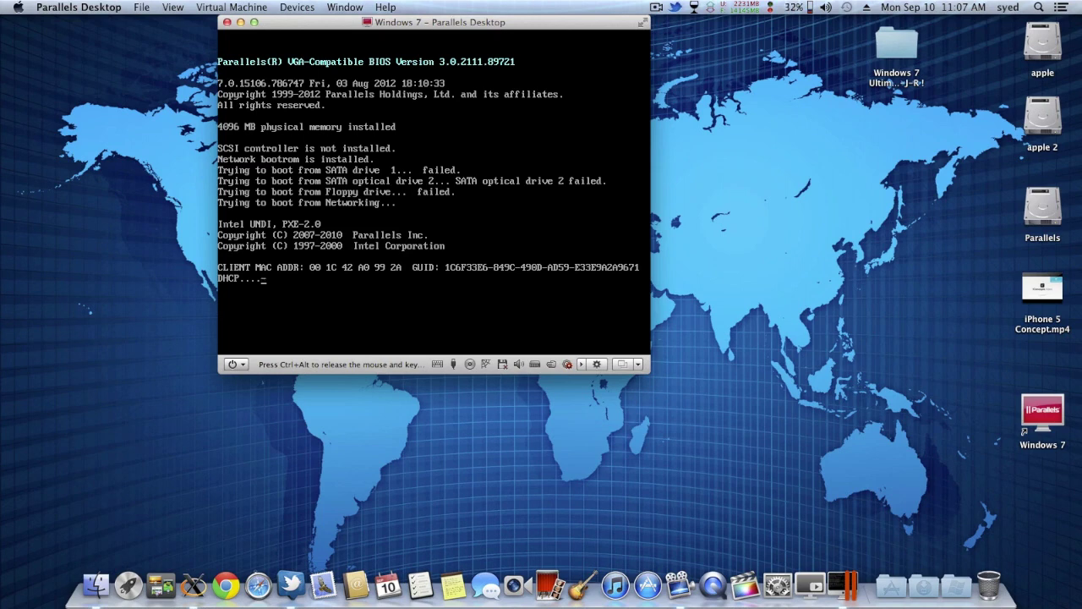
click(582, 121)
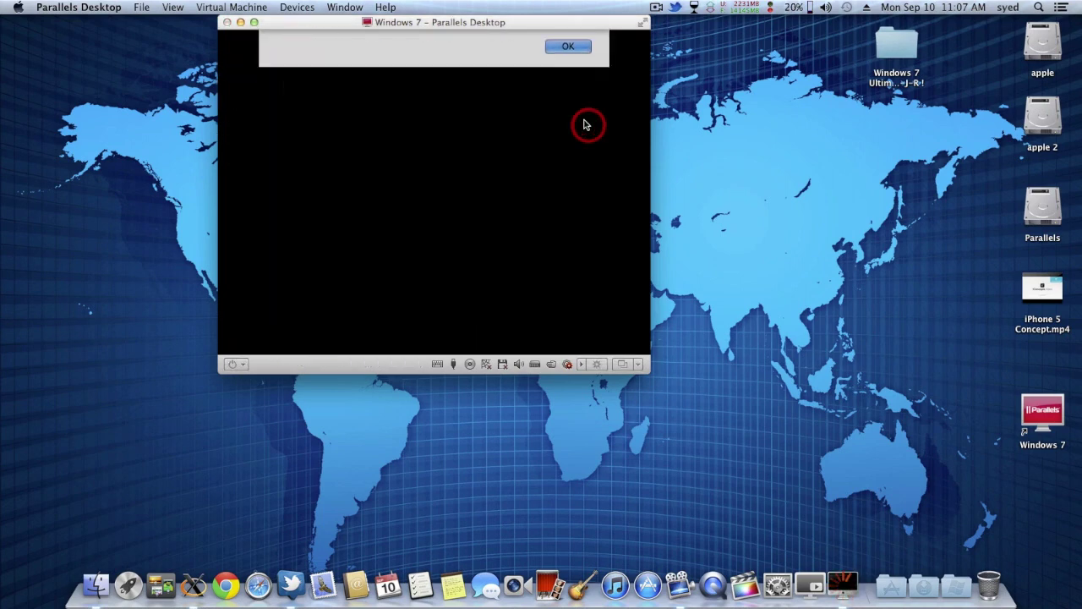
drag(487, 34, 472, 22)
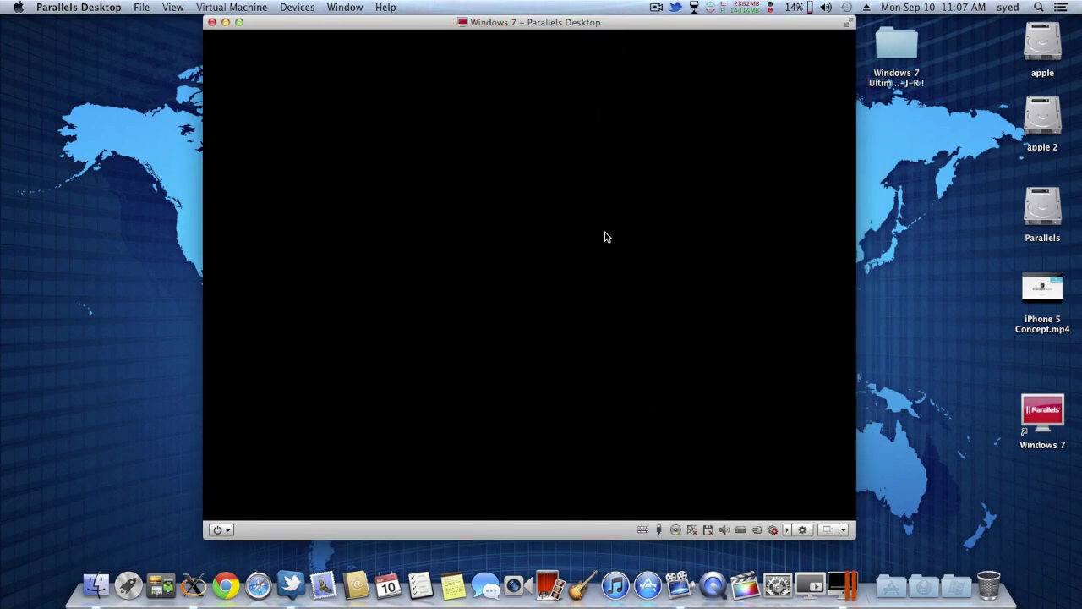
click(896, 577)
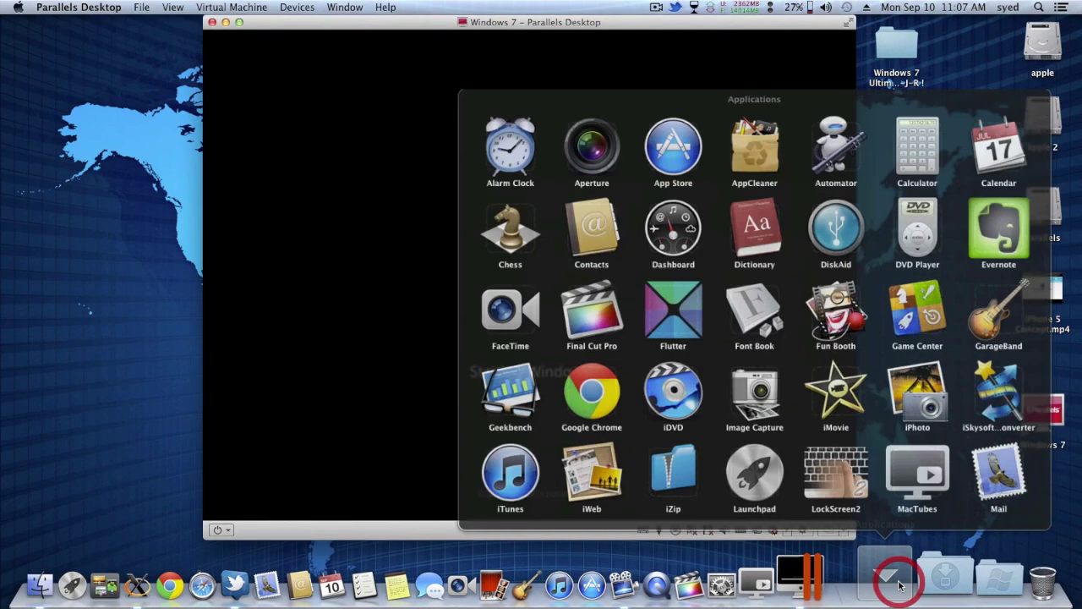
click(889, 557)
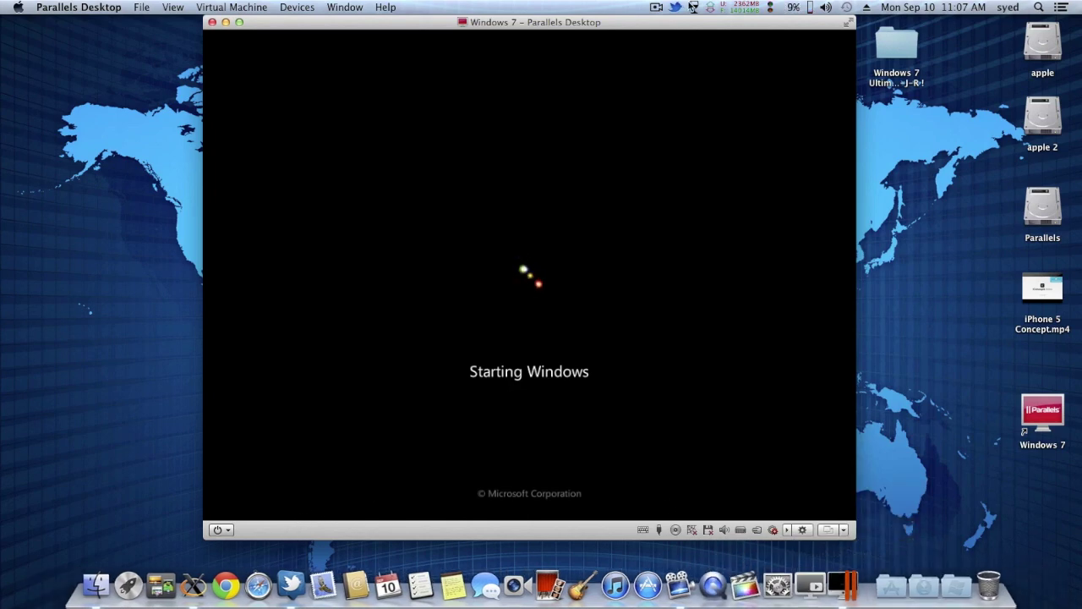
- Glance at the Twitter timeline, close it, and maximize the VM window
click(676, 7)
click(686, 29)
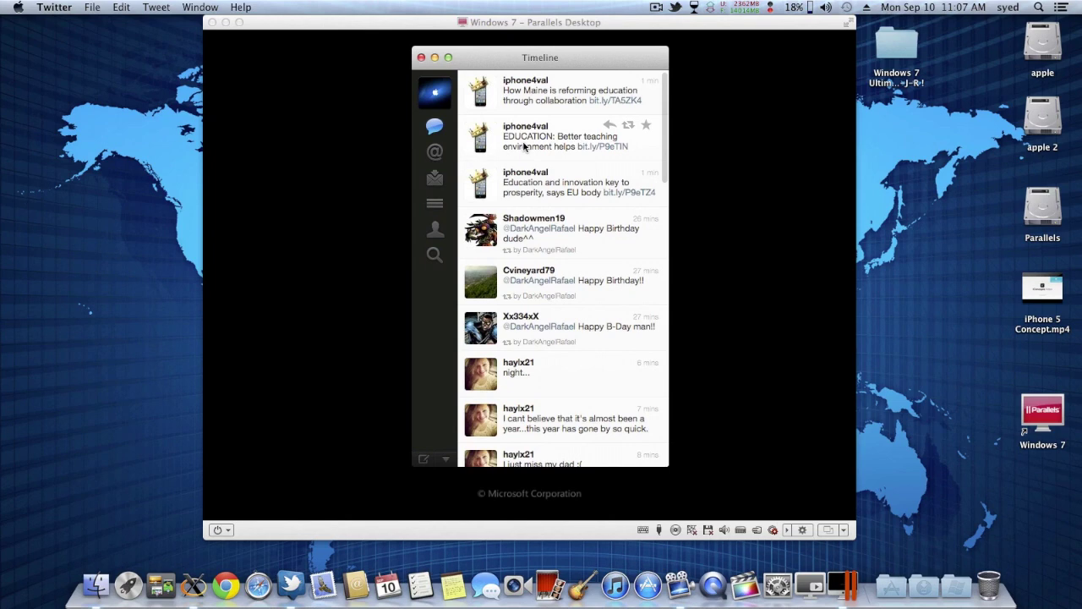
click(422, 57)
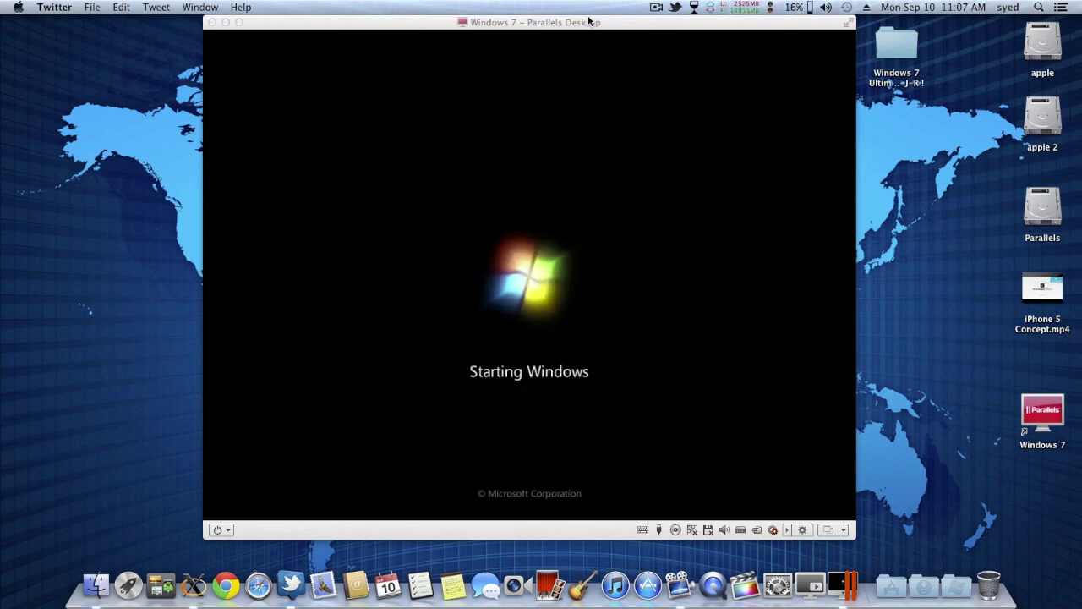
click(240, 22)
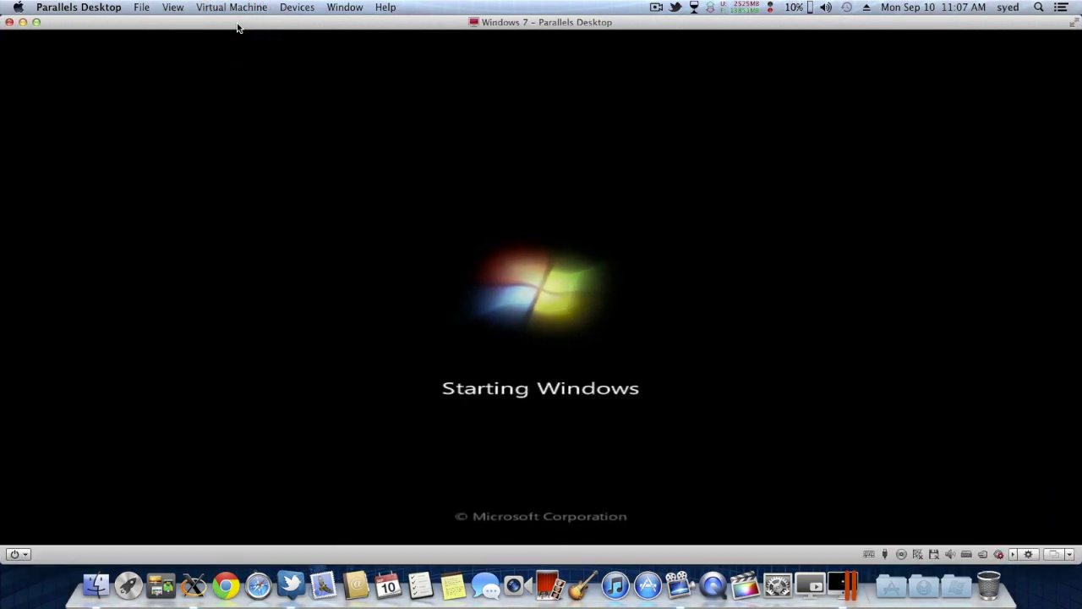
- Start Windows setup with default language settings and choose Windows 7 Ultimate x64
click(345, 148)
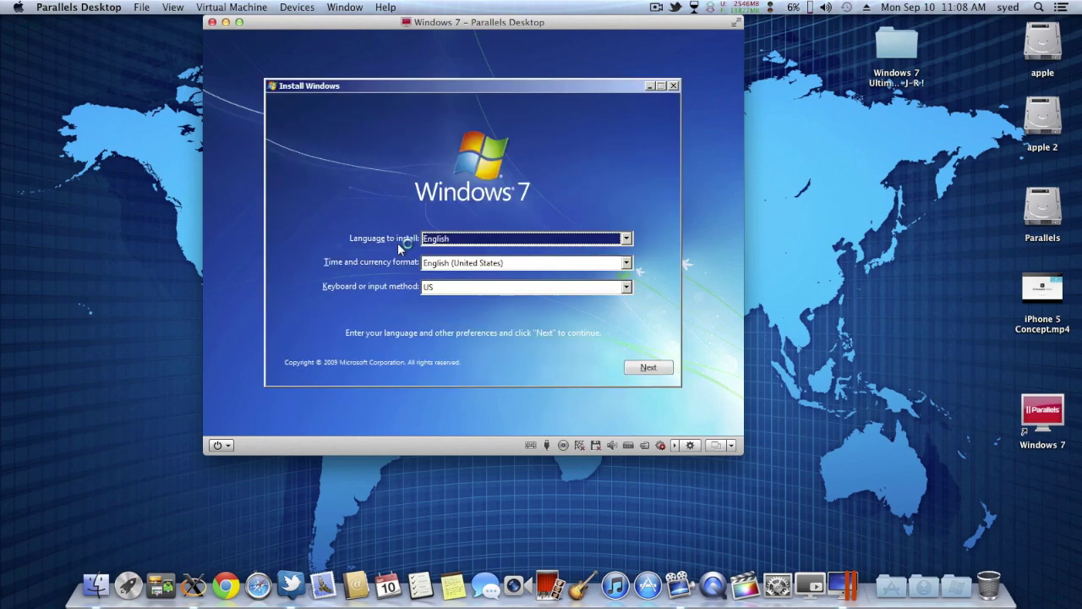
click(635, 369)
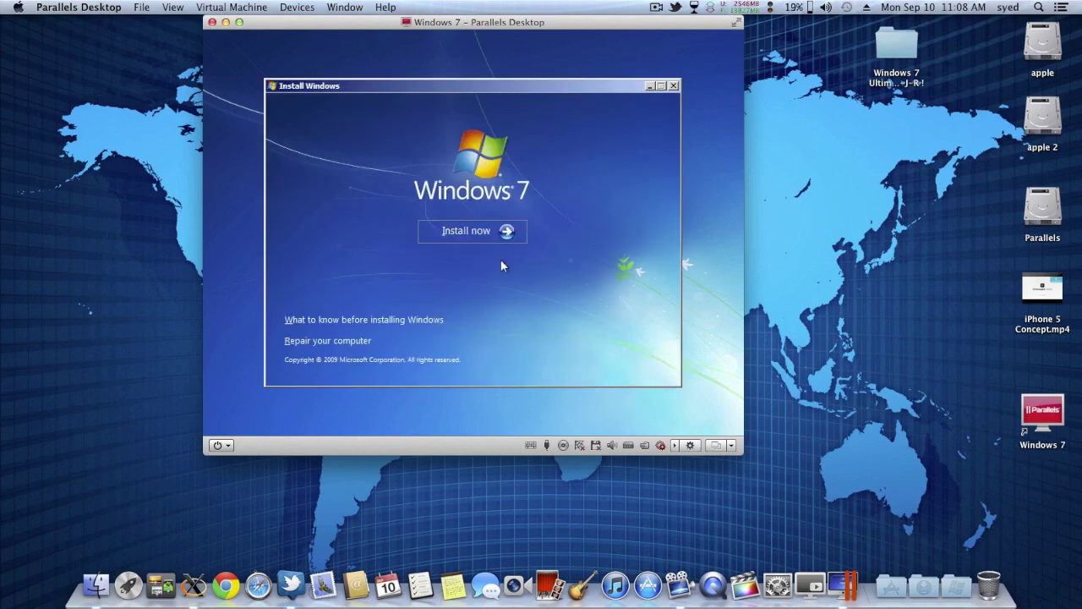
click(474, 230)
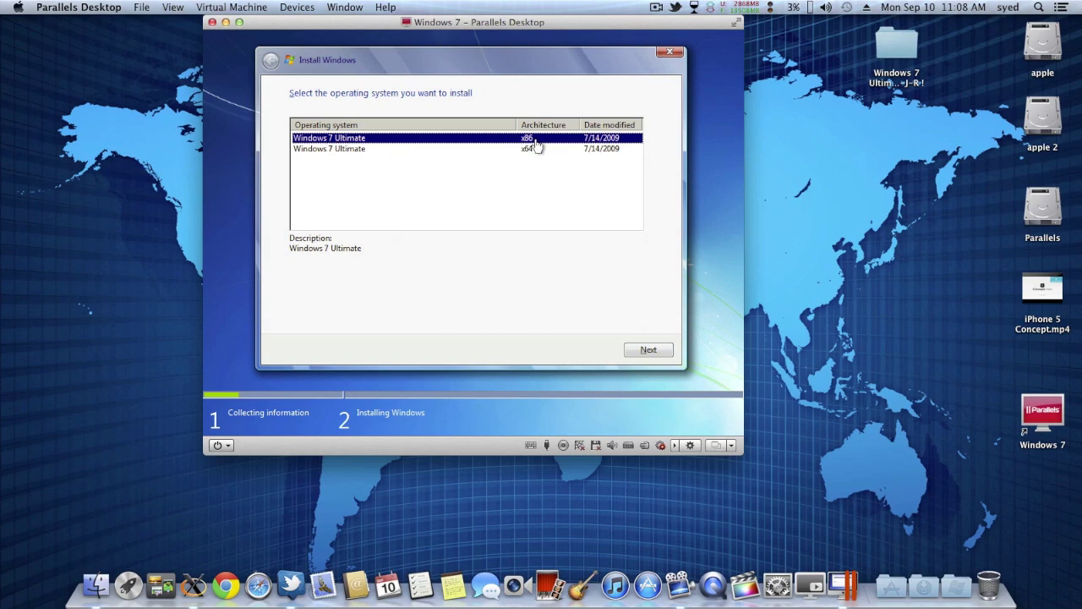
click(301, 151)
click(635, 343)
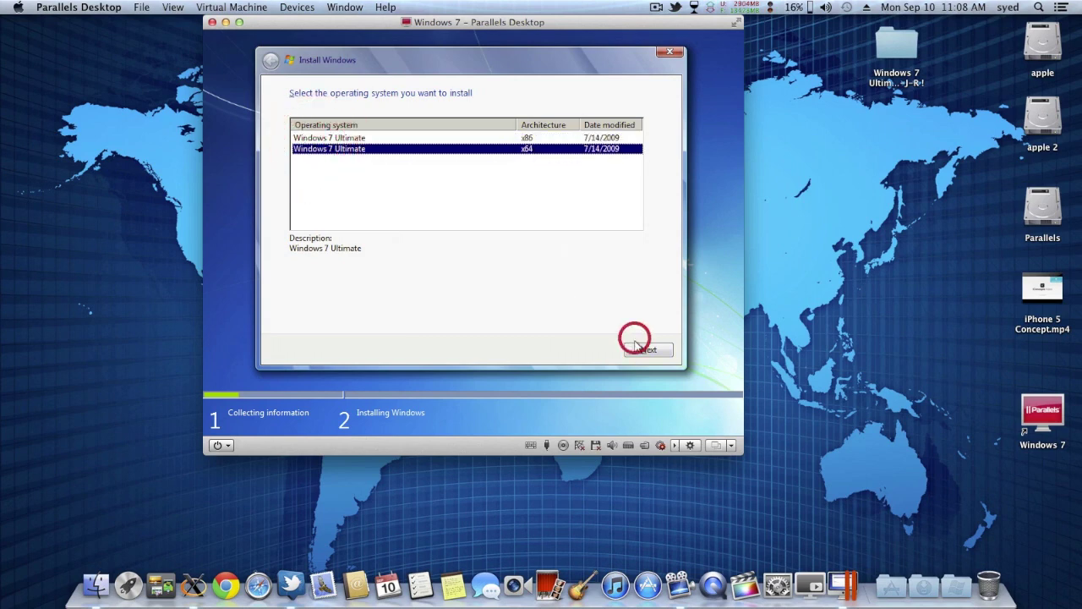
- Accept the license, choose Custom install, and install onto Disk 0 Unallocated Space
click(343, 317)
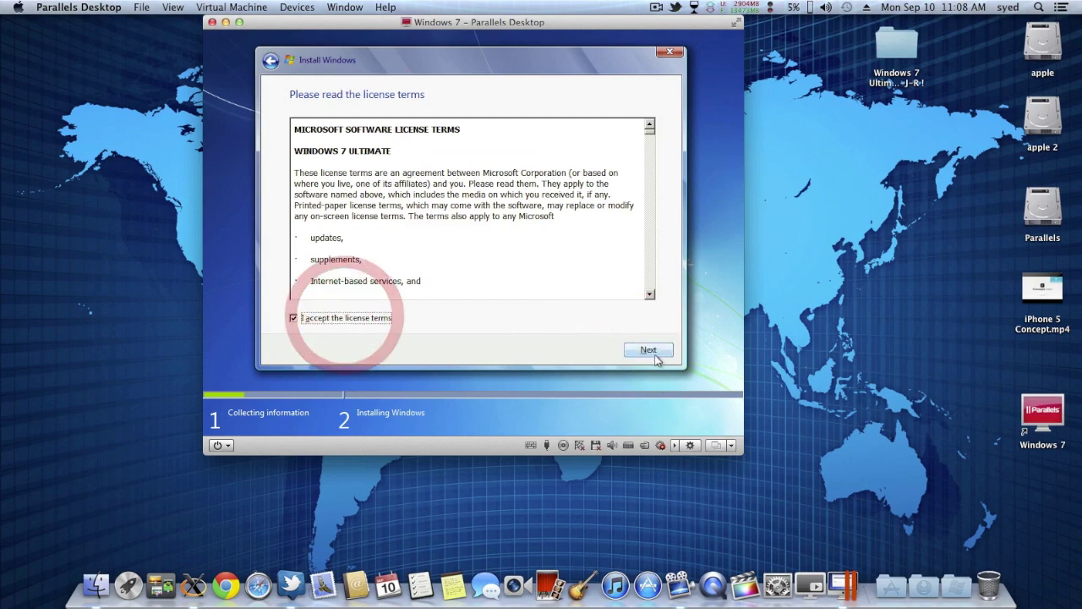
click(651, 350)
click(433, 233)
click(419, 149)
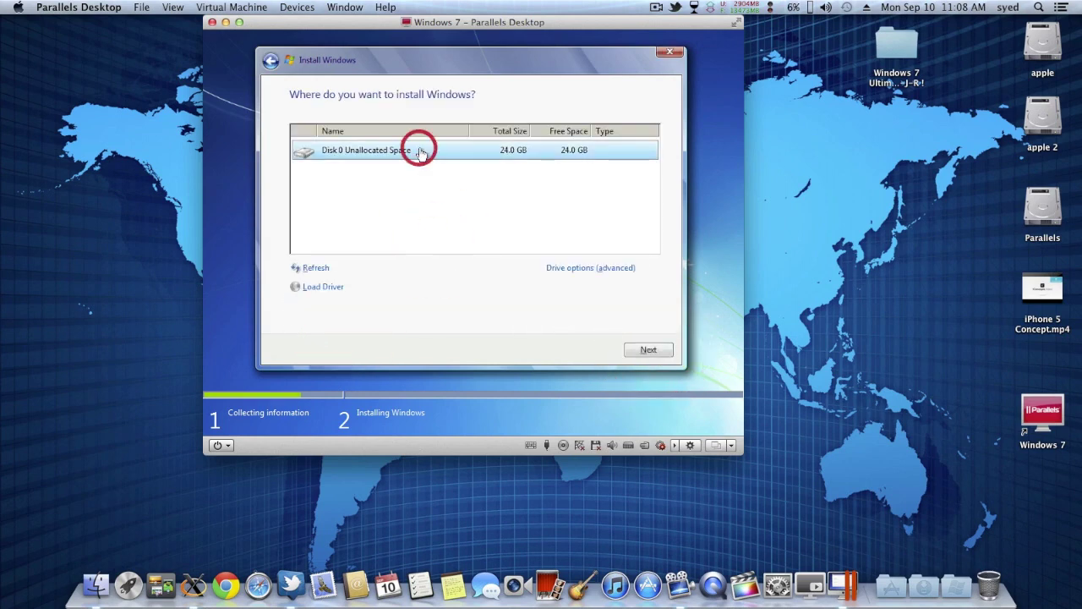
click(647, 349)
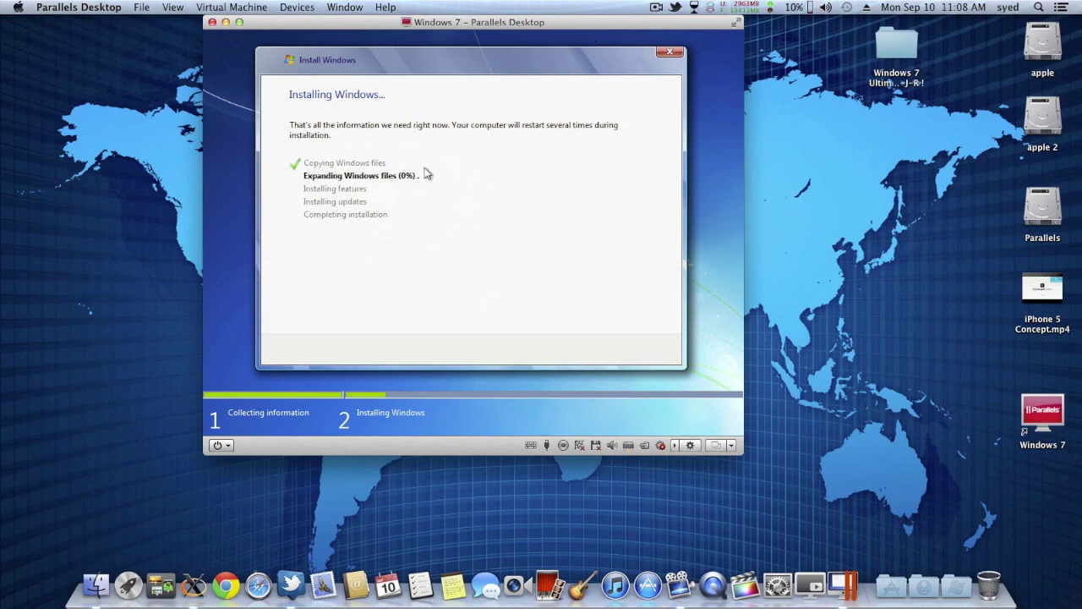
- After the restart, refocus the VM, dismiss the network adapter alert, and nudge the window up
click(656, 9)
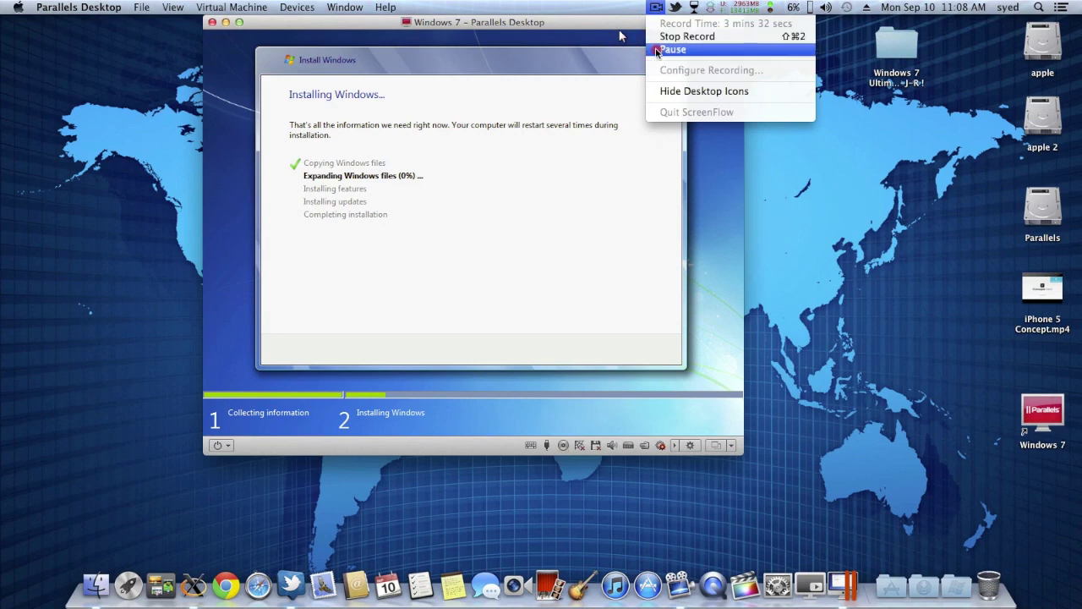
click(663, 49)
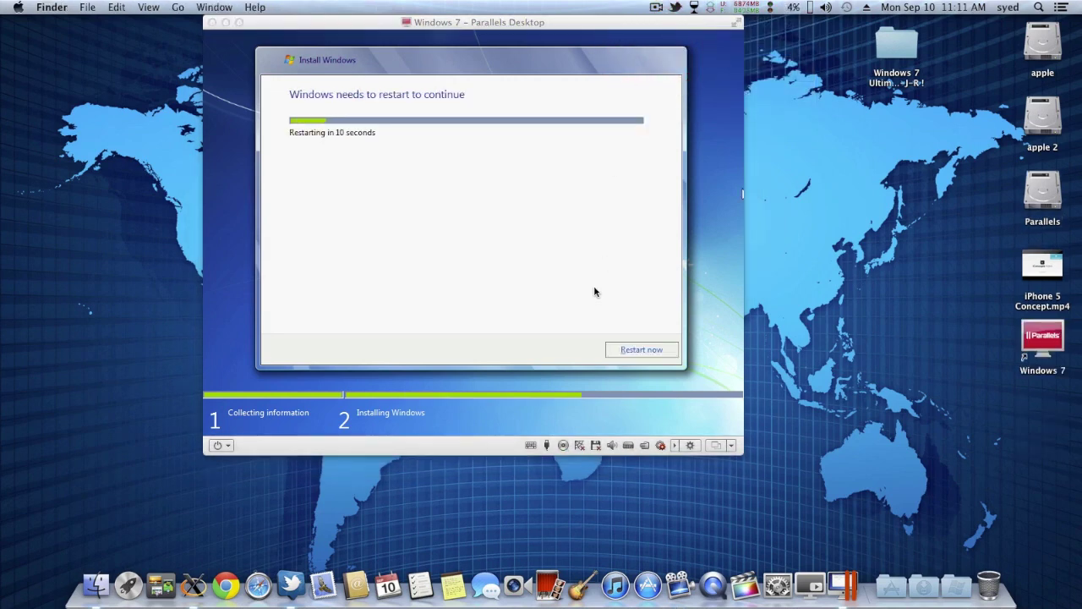
click(632, 349)
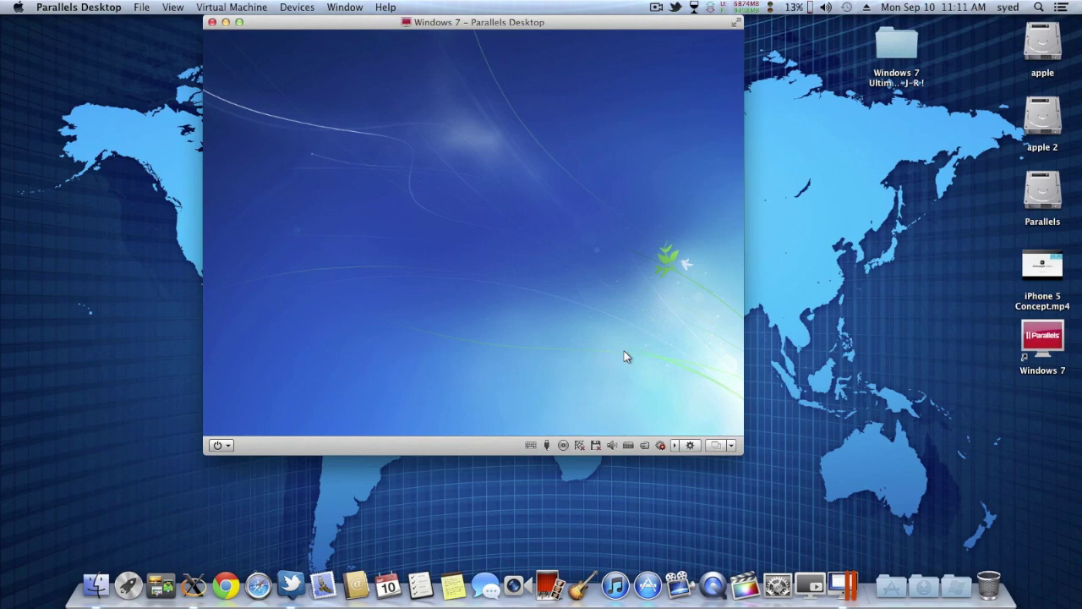
click(546, 118)
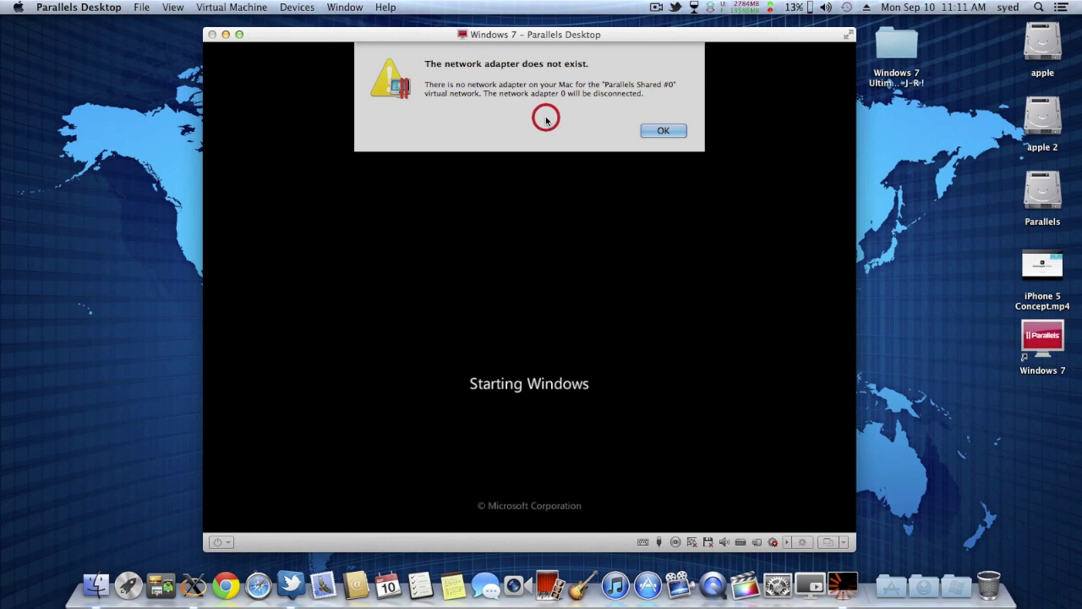
click(675, 132)
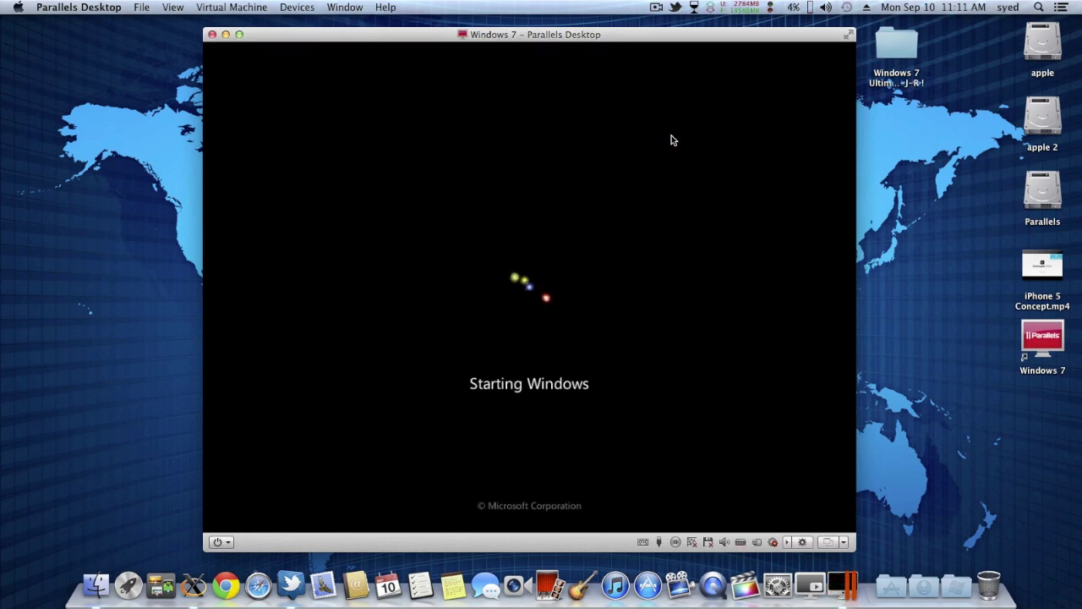
drag(549, 40, 545, 28)
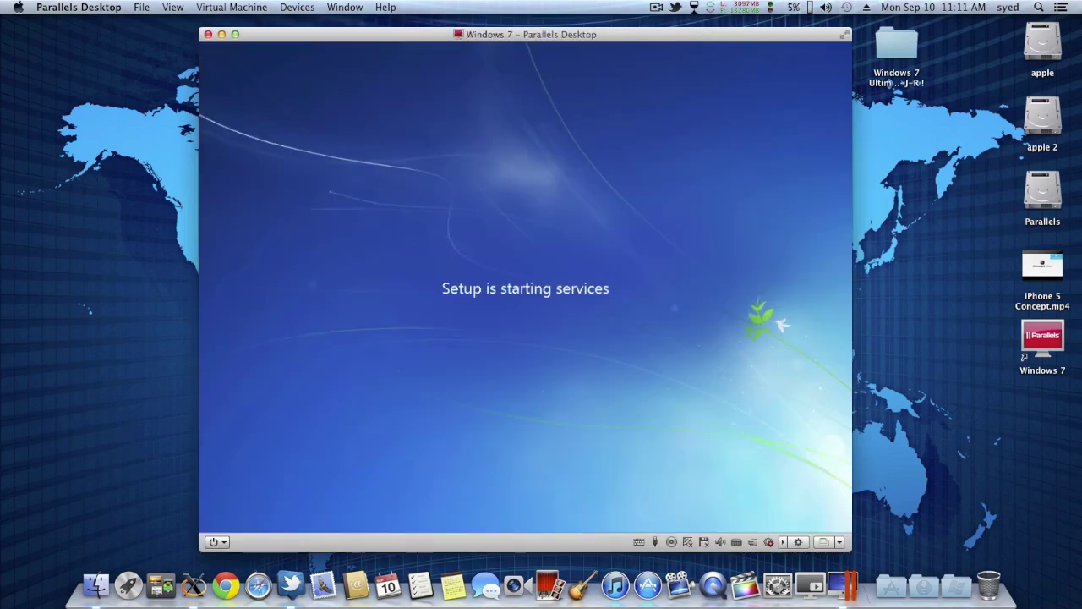
- Click into the VM to capture input while setup advances to Completing installation
click(500, 279)
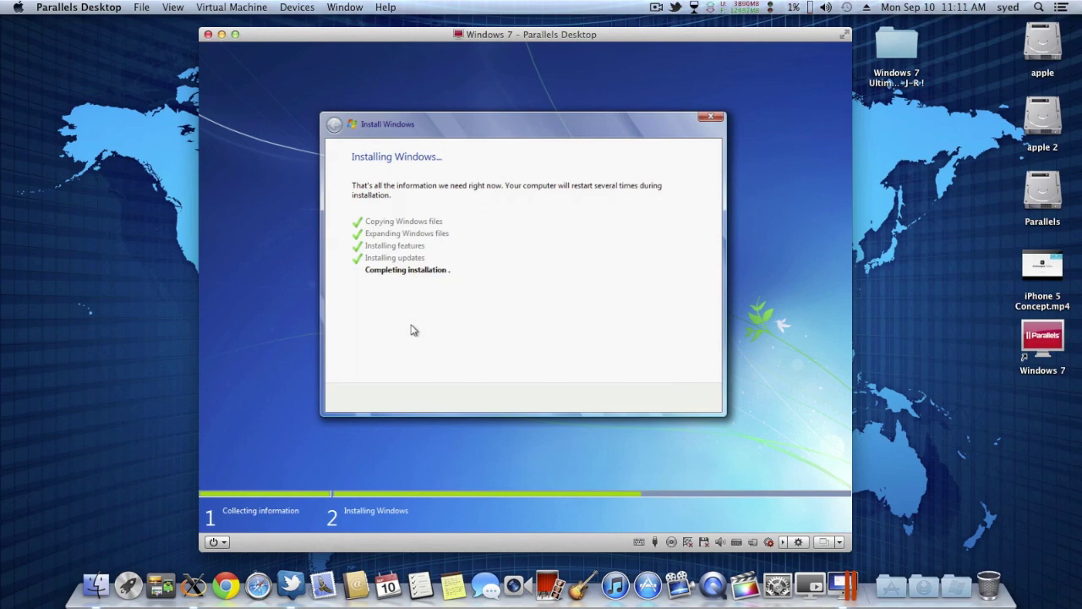
click(412, 330)
right_click(1024, 267)
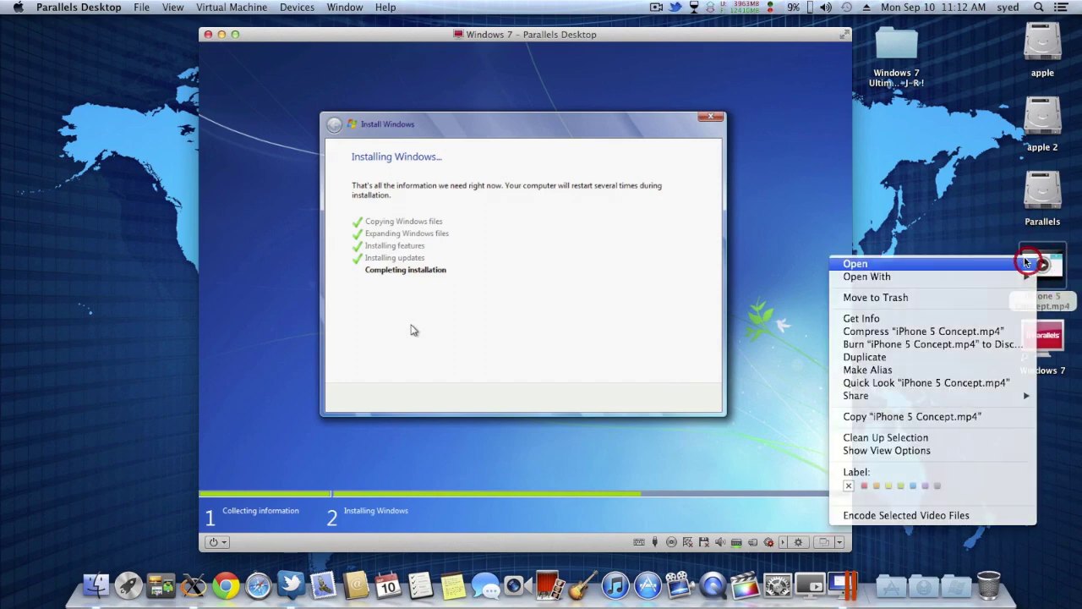
click(1024, 269)
double_click(1024, 269)
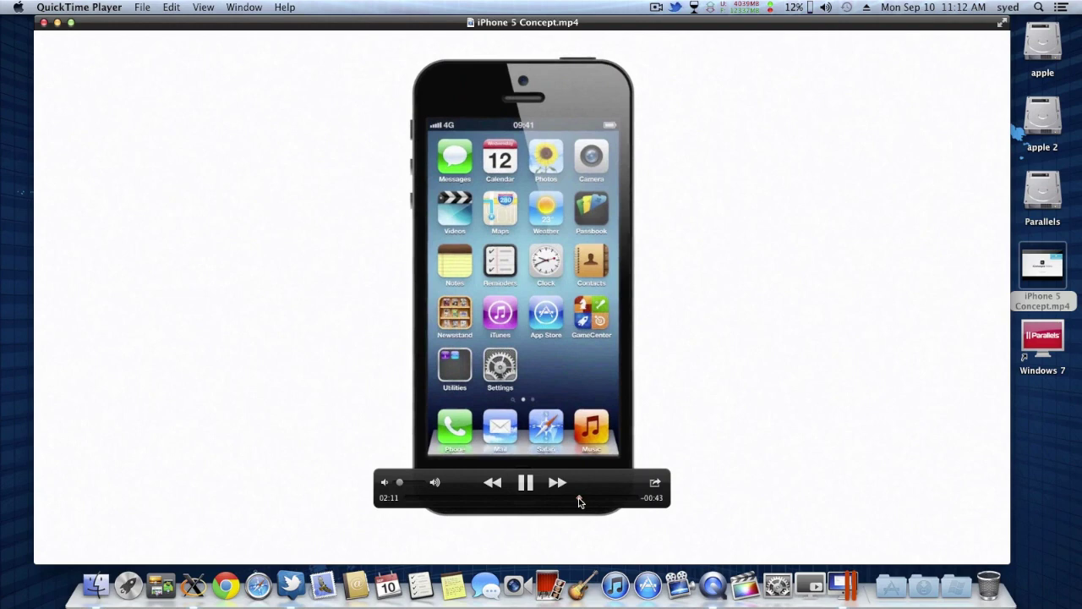
click(580, 498)
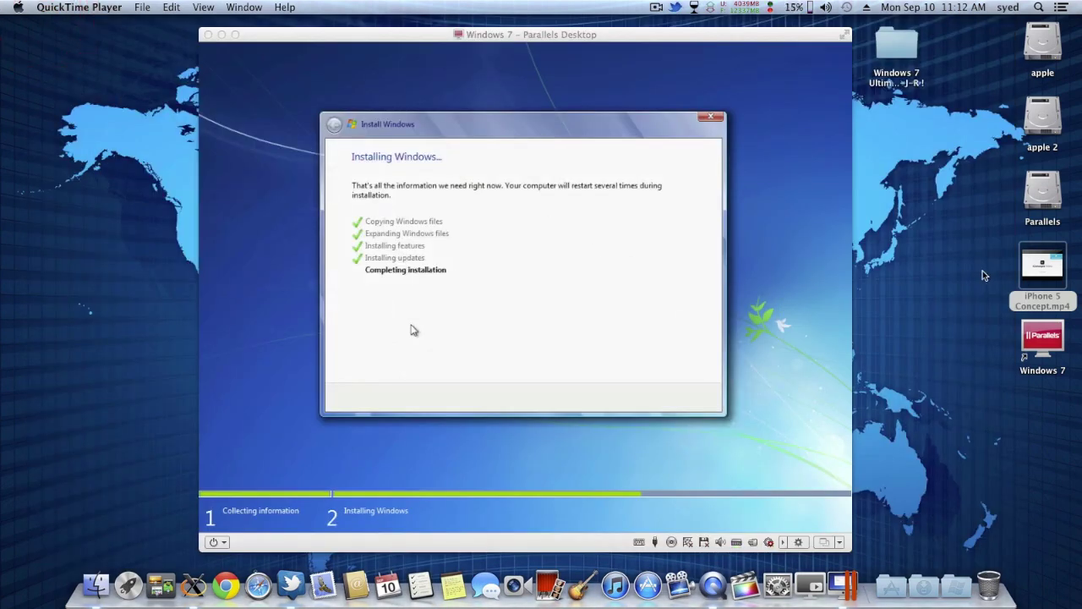
click(985, 273)
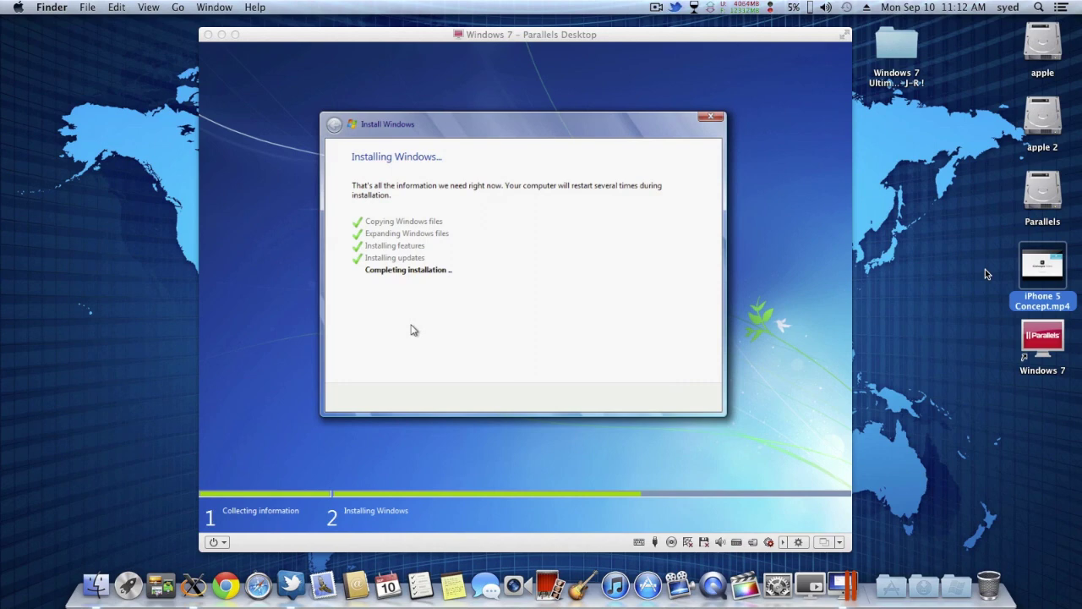
- Keep the VM window in focus while setup finishes and the VM reboots
click(461, 269)
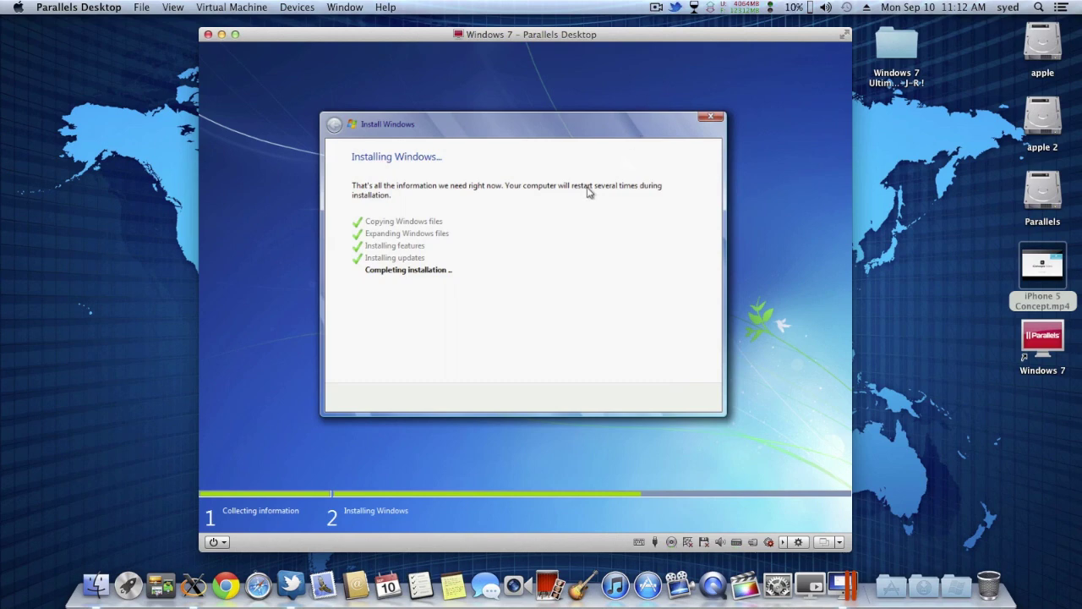
click(79, 203)
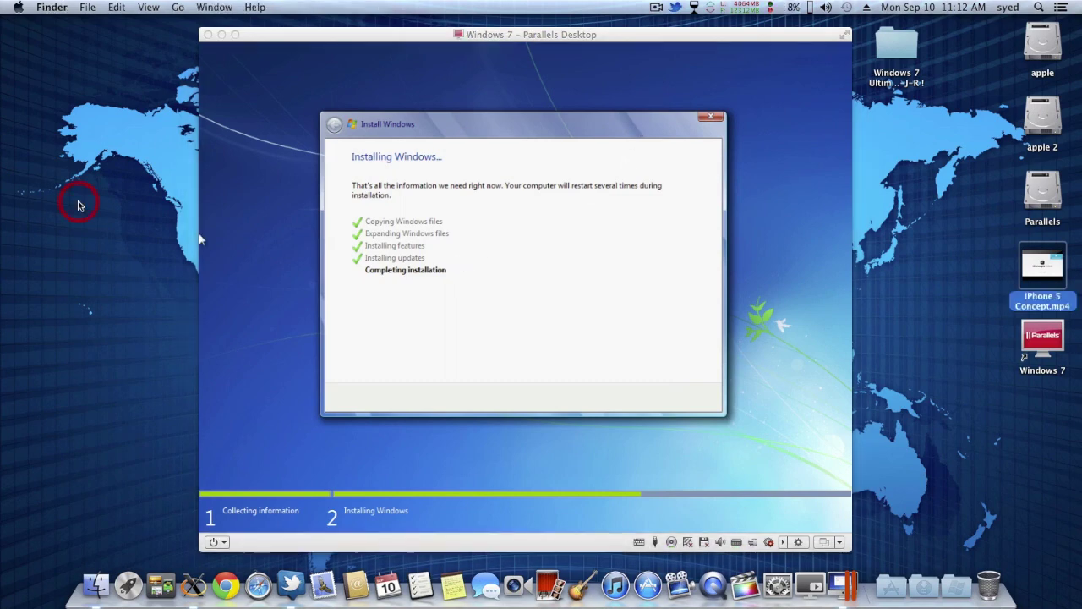
click(420, 270)
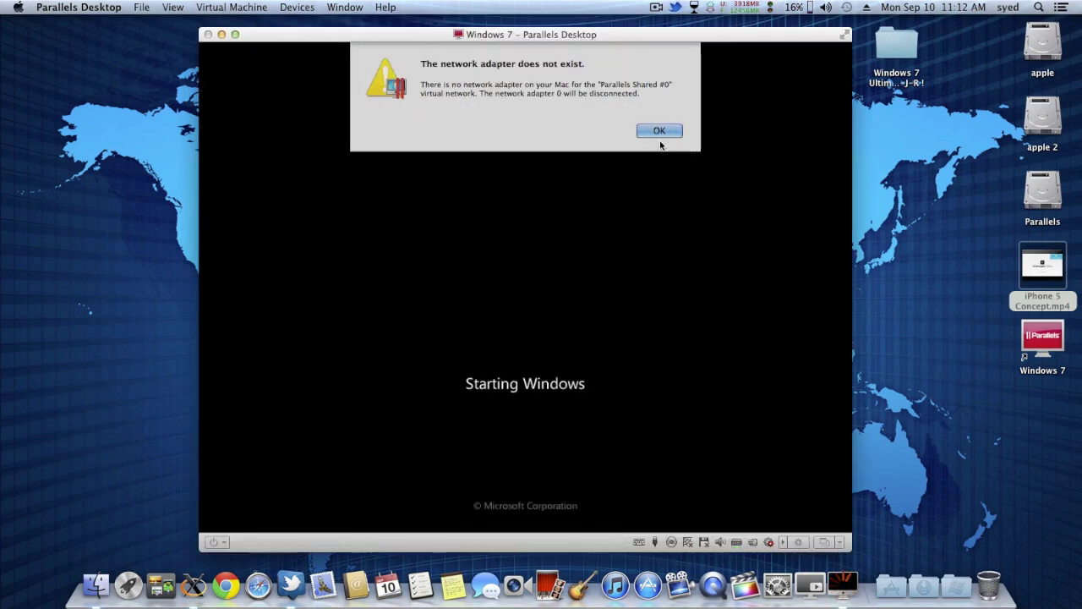
- Dismiss the network adapter alert, nudge the VM window, and open About This Mac (OS X 10.8.1)
click(660, 130)
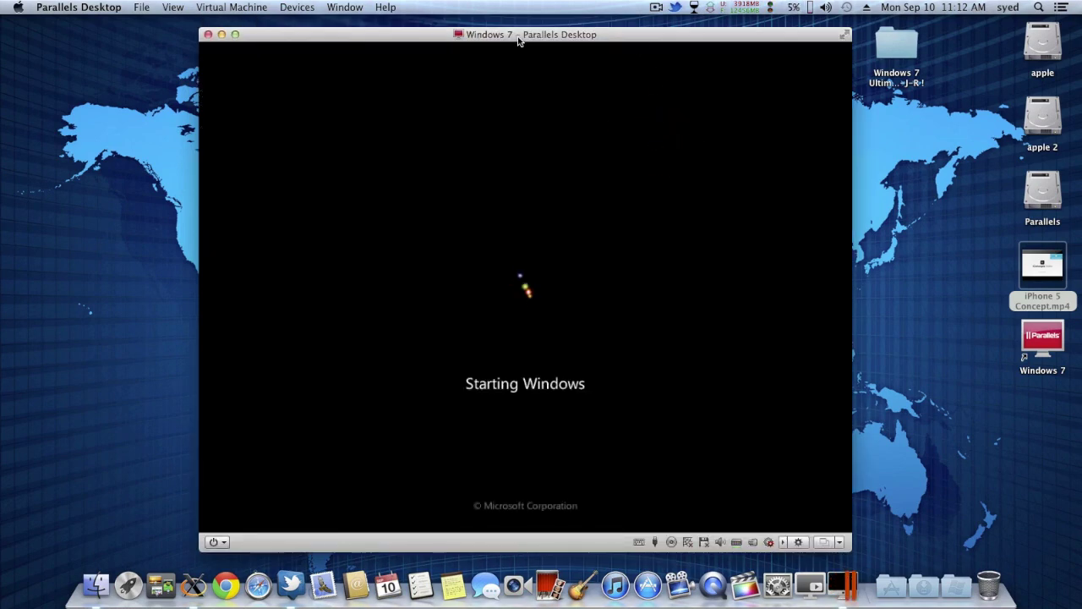
drag(517, 35, 519, 24)
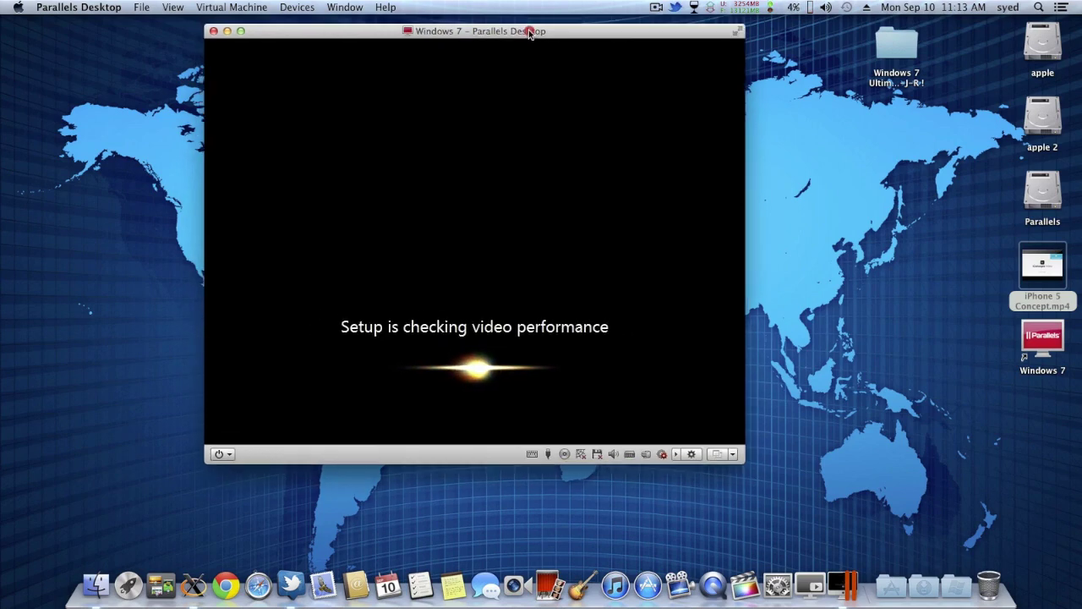
drag(525, 24, 550, 24)
click(18, 6)
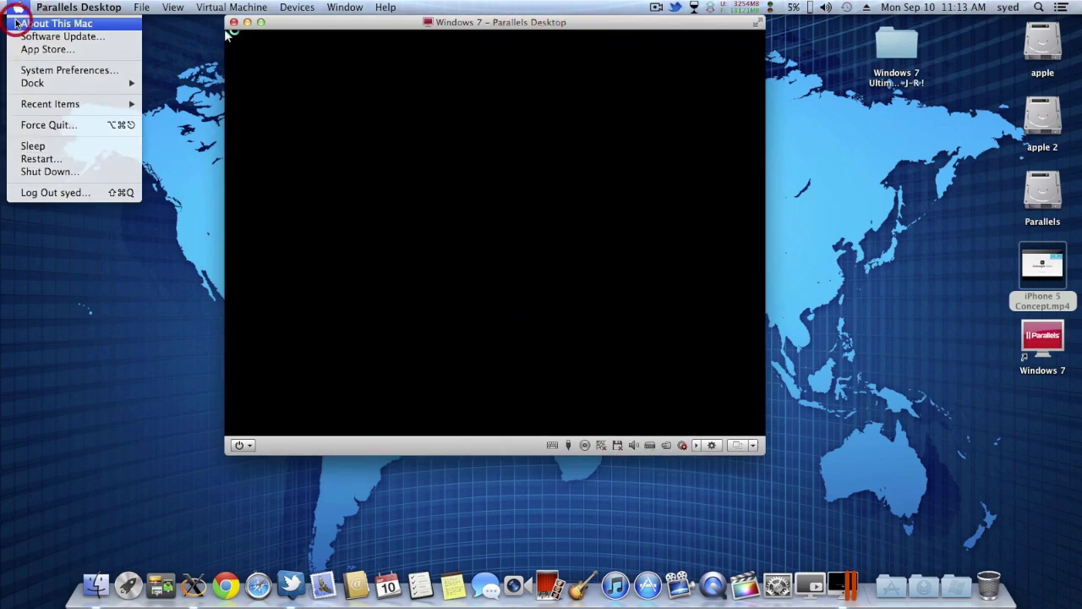
click(51, 27)
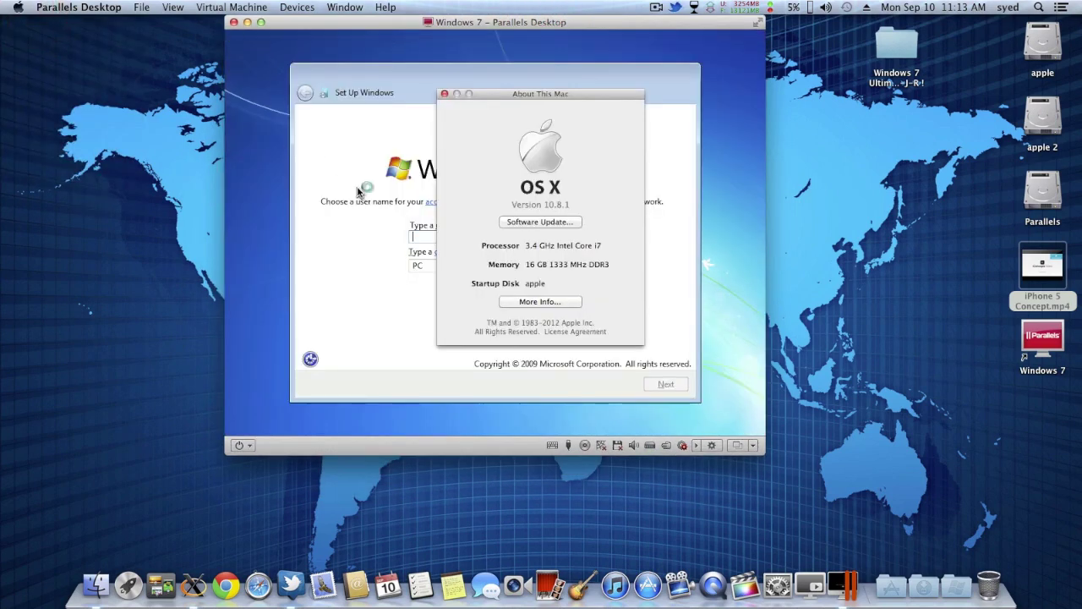
- Close About This Mac, enter the Windows user name, and close the computer-name help
click(444, 94)
click(462, 243)
click(459, 237)
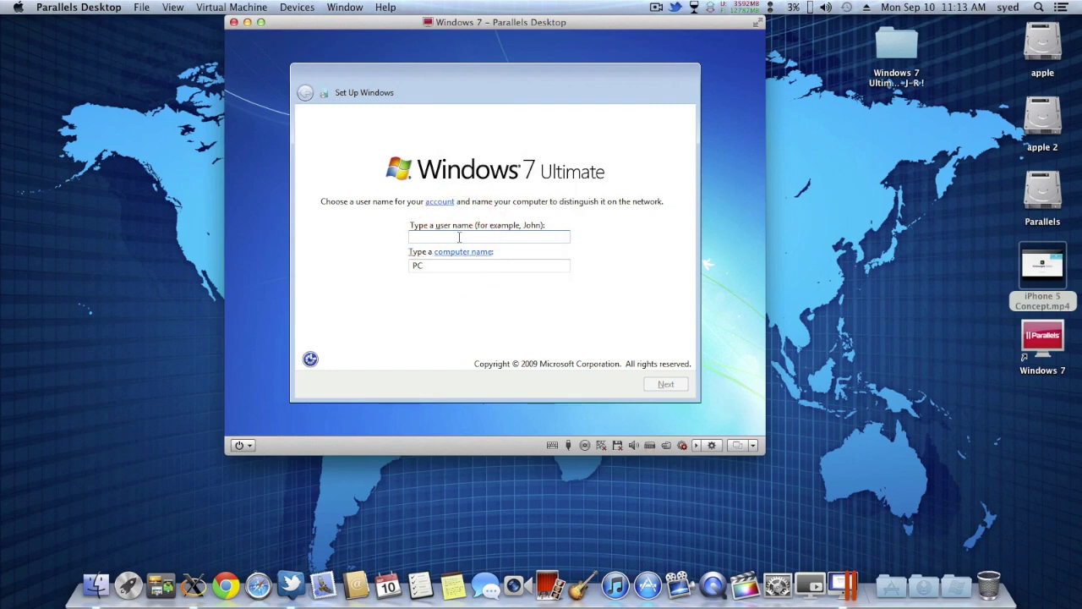
text(syed)
key(Tab)
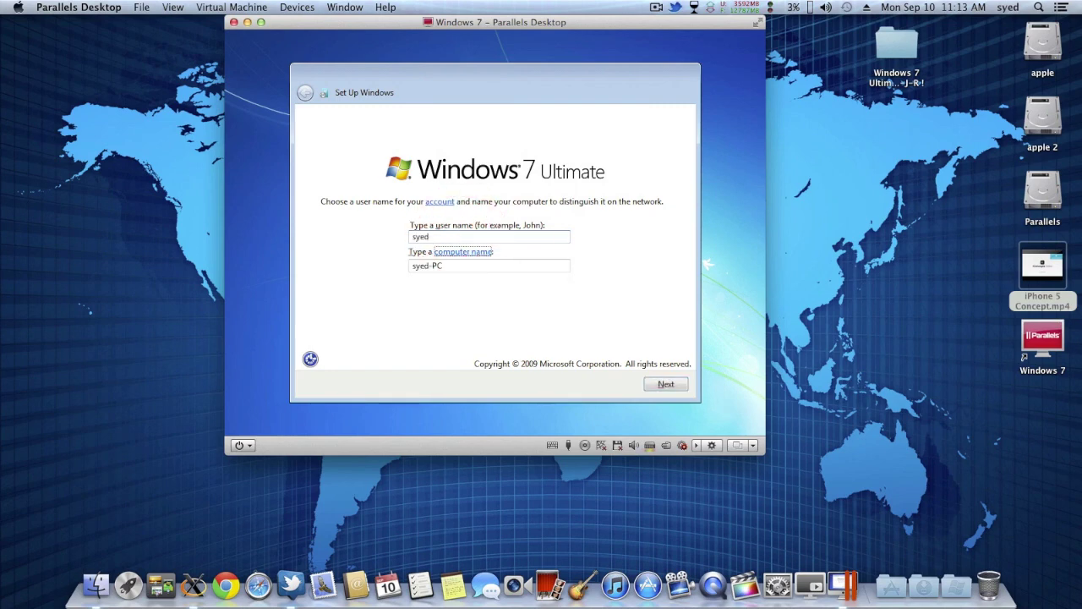
key(Return)
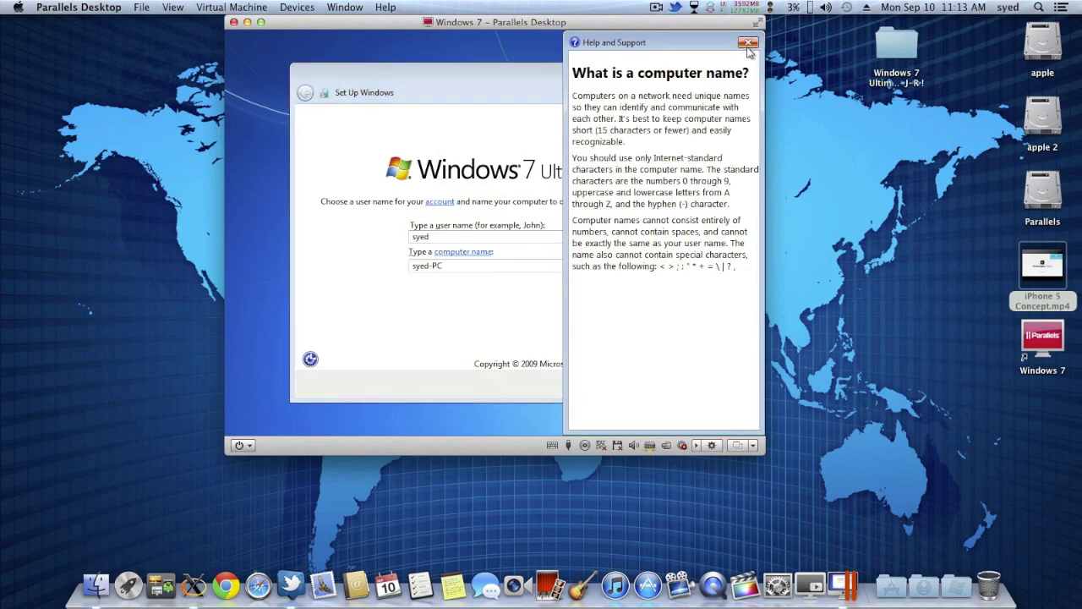
click(748, 42)
- Set and retype the account password on the Windows password page
click(665, 384)
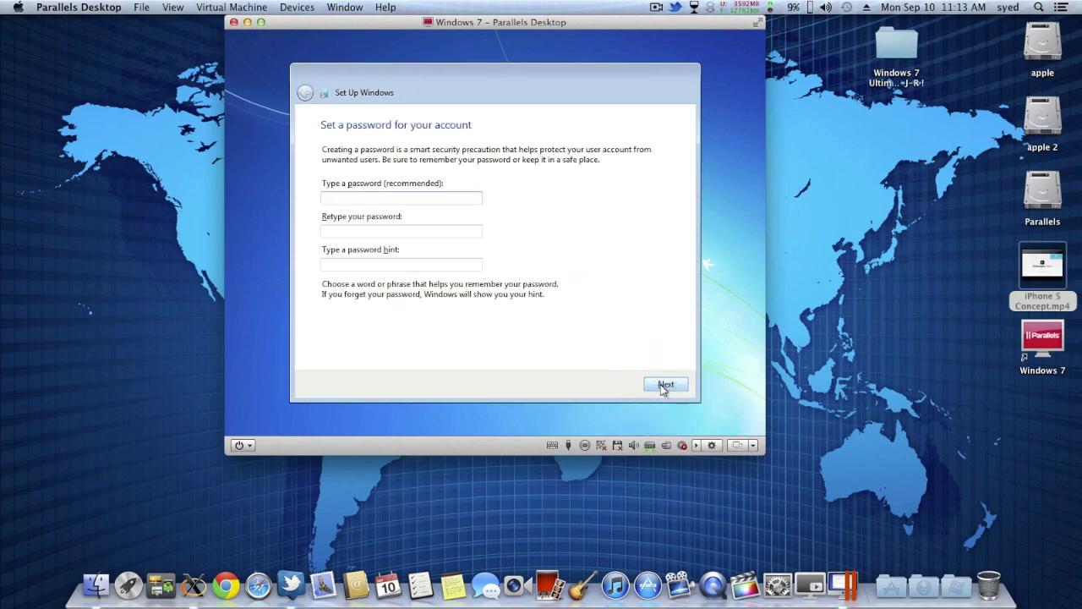
key(Tab)
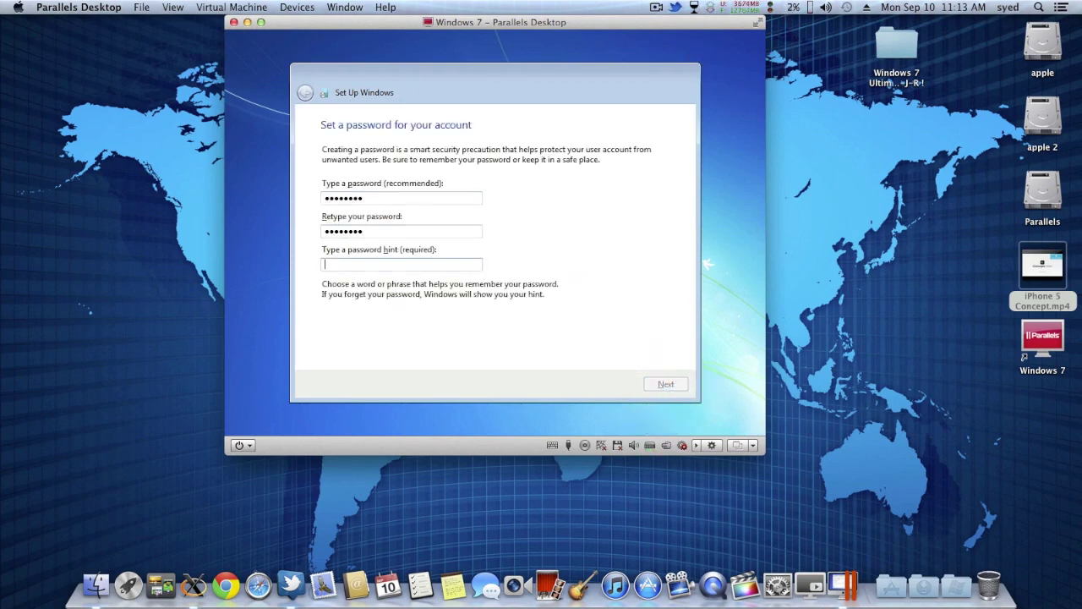
click(665, 384)
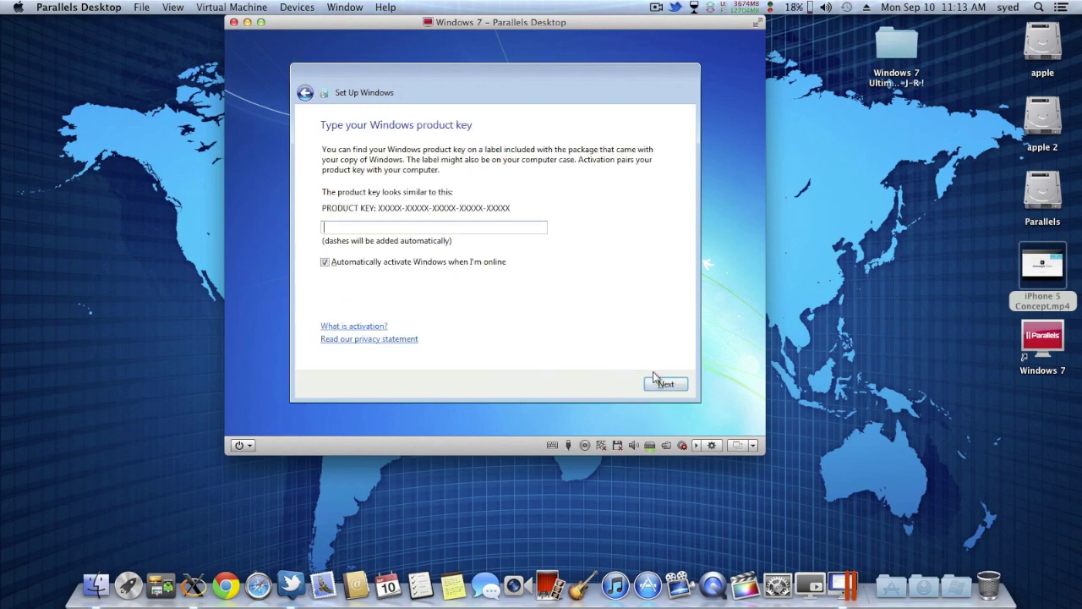
- Skip the product key, choose Ask me later for updates, and accept time settings
click(662, 383)
click(406, 258)
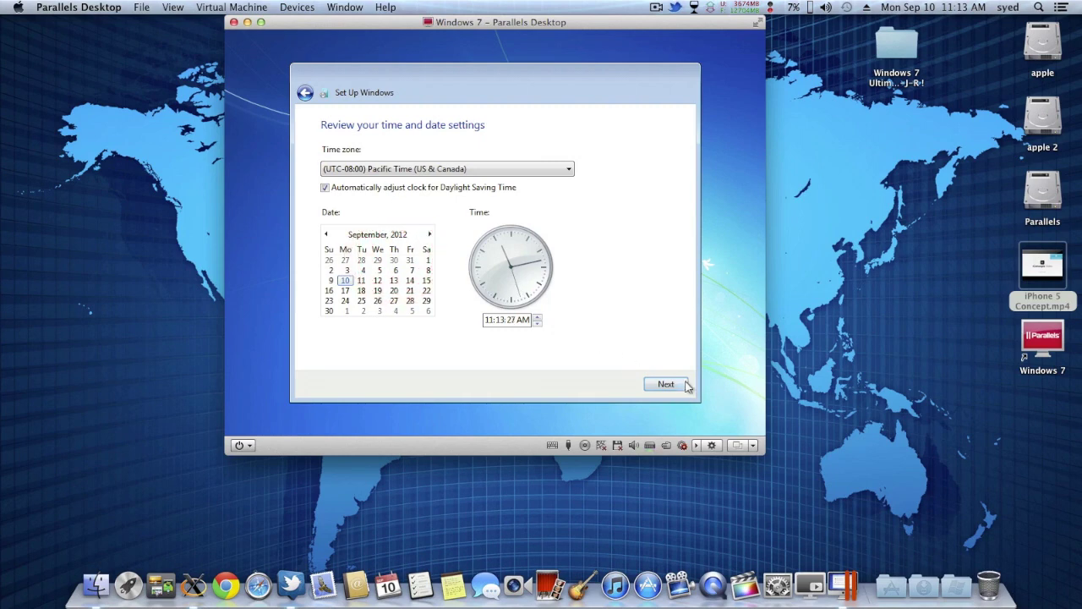
click(689, 385)
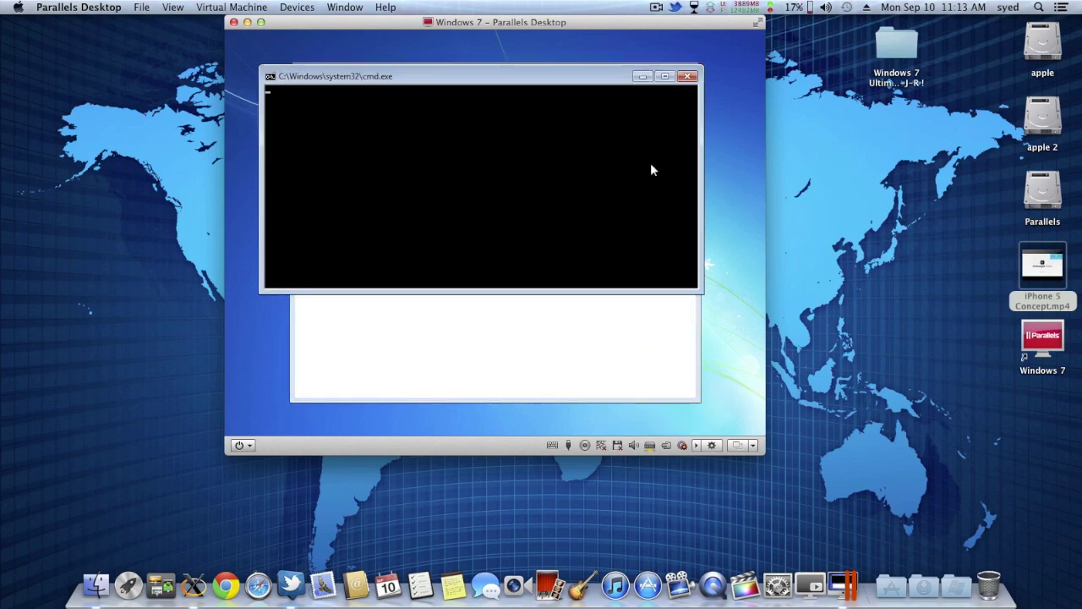
- Close the cmd.exe window, then briefly open and close the Mac's Windows 7 folder
click(685, 78)
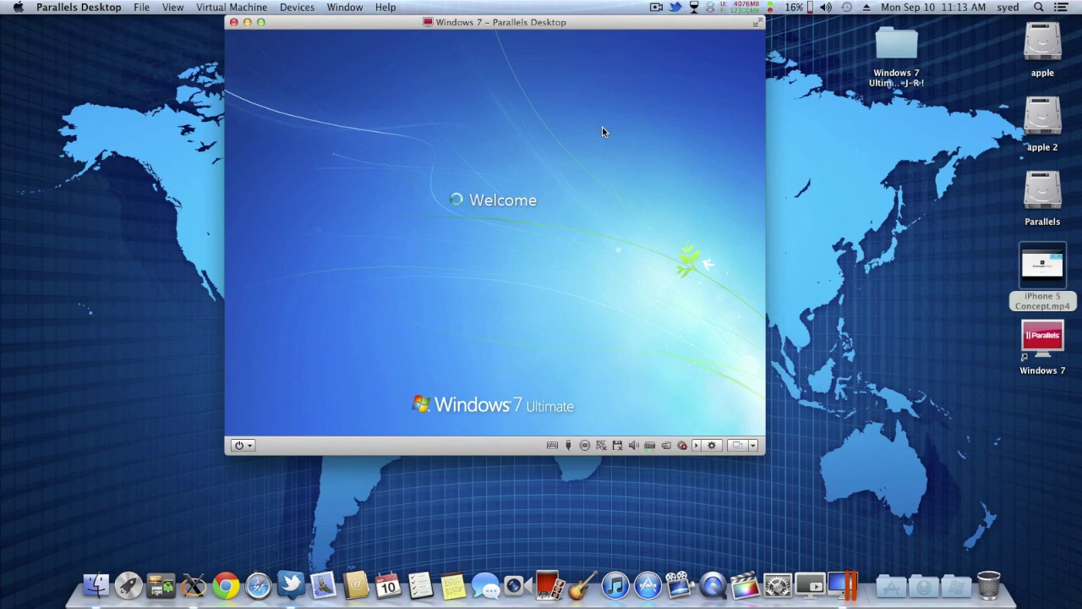
double_click(888, 50)
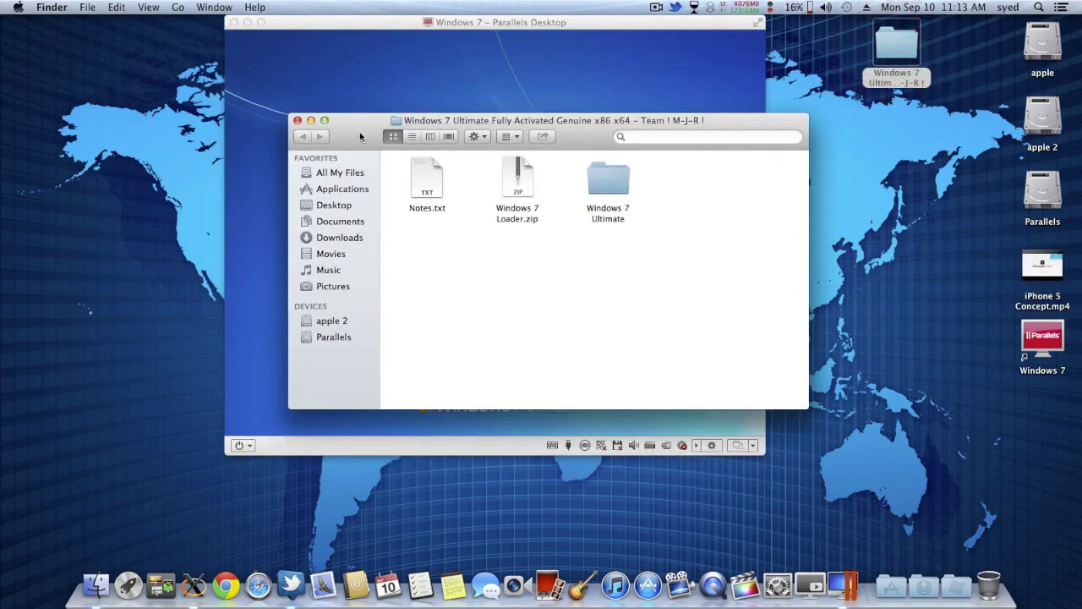
click(297, 121)
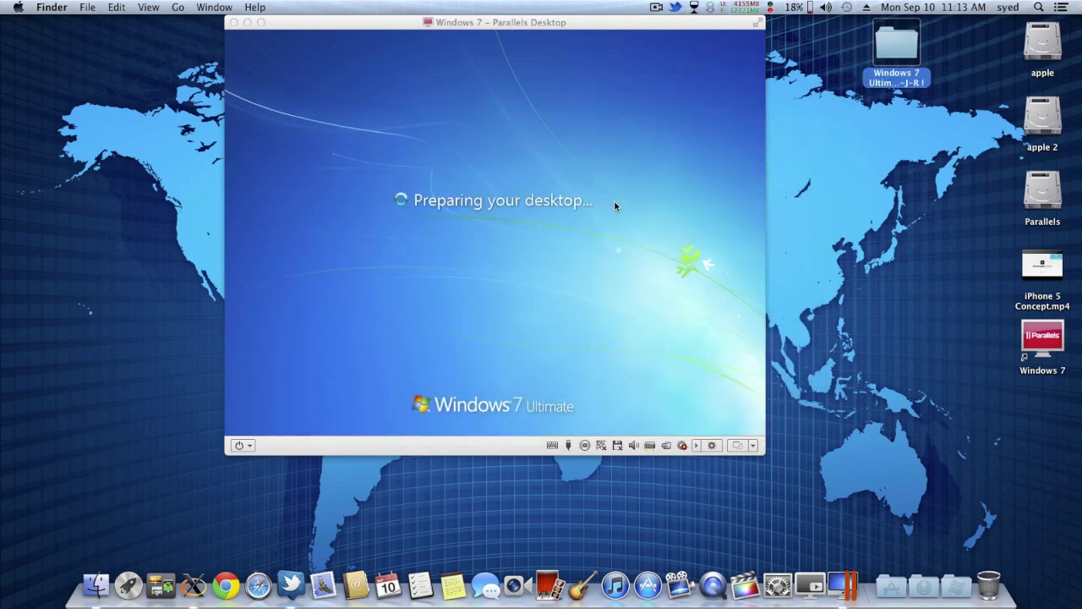
- Open the Twitter timeline, move it to the right, then close it
click(676, 7)
click(702, 23)
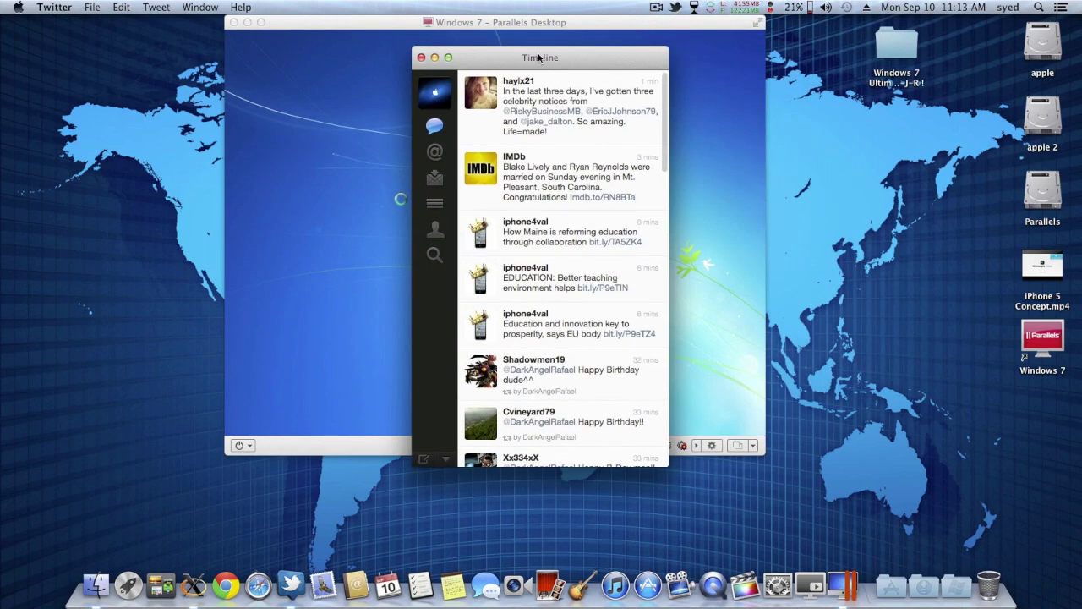
drag(540, 58, 941, 73)
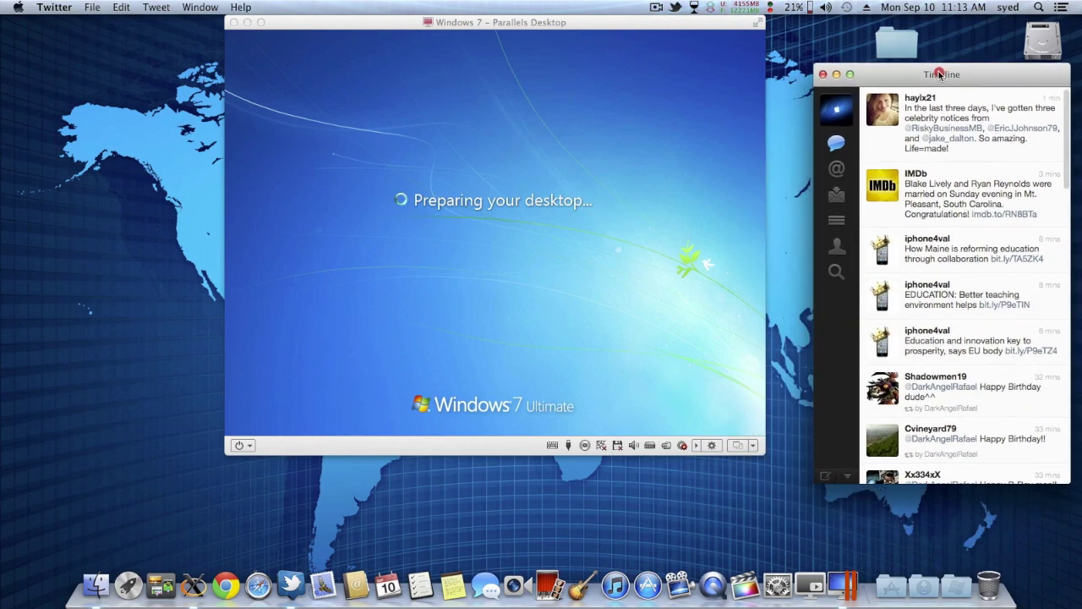
click(824, 74)
- Zoom the Parallels window to fill the screen and click into the Windows 7 VM
click(260, 23)
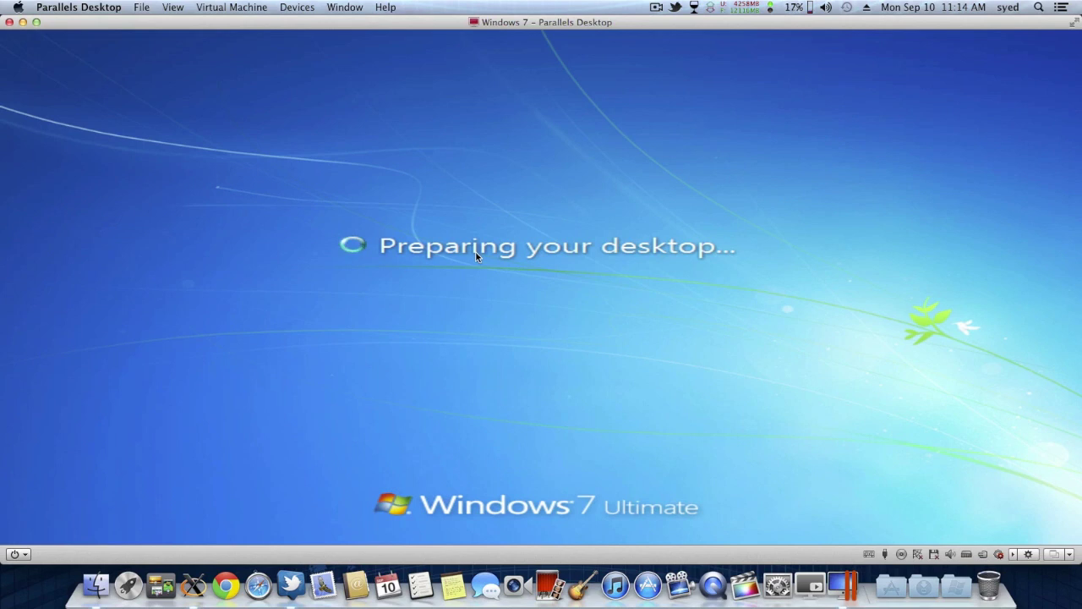
click(476, 257)
click(1039, 7)
click(235, 202)
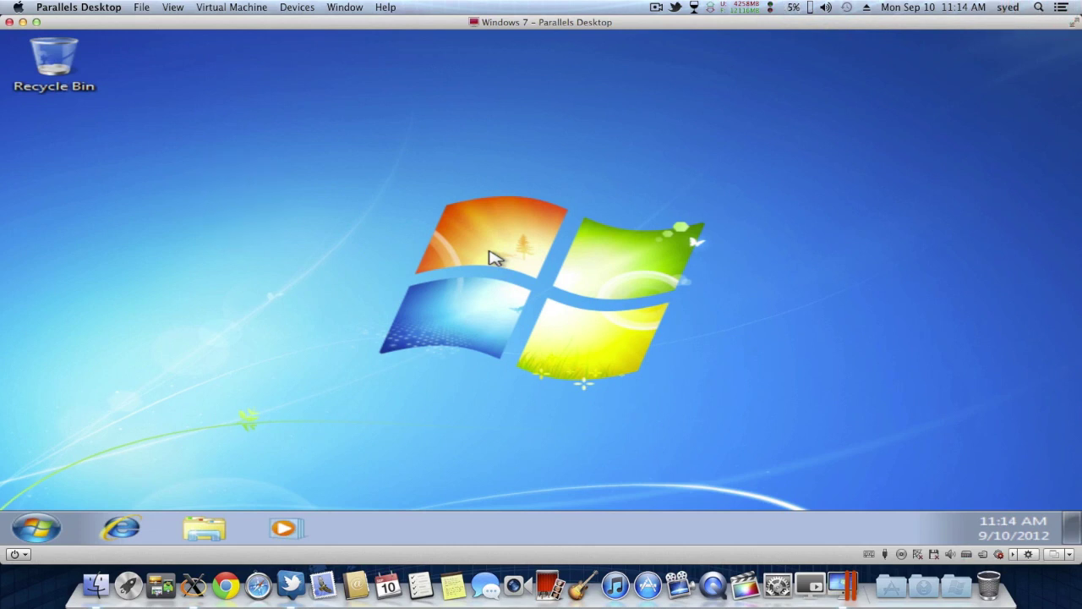
- Set Screen resolution to 1600 × 900, keep the changes, and switch the VM to Full Screen
right_click(121, 113)
click(160, 250)
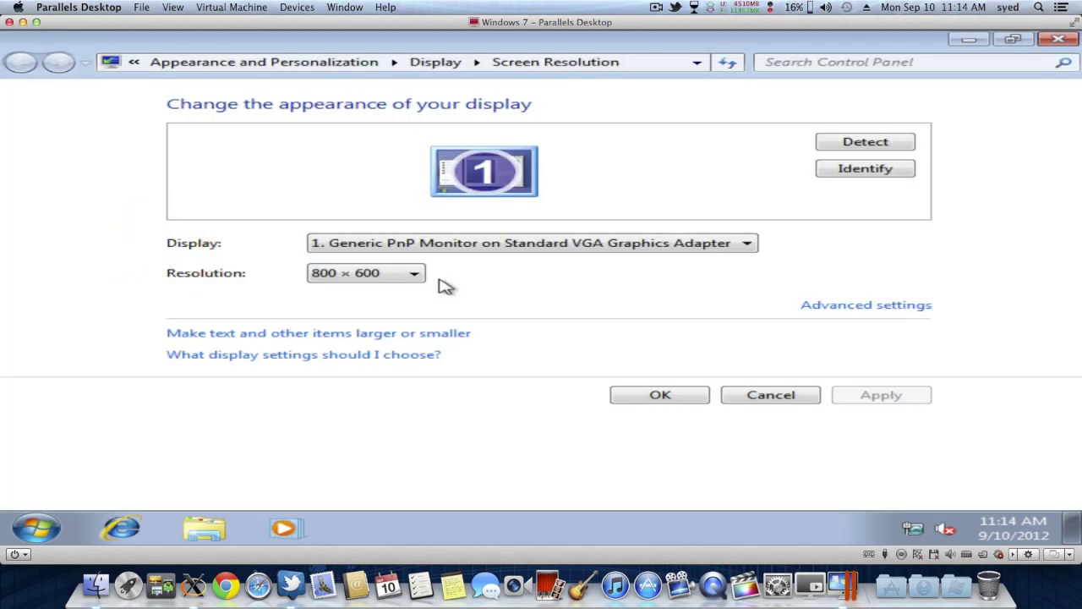
click(391, 273)
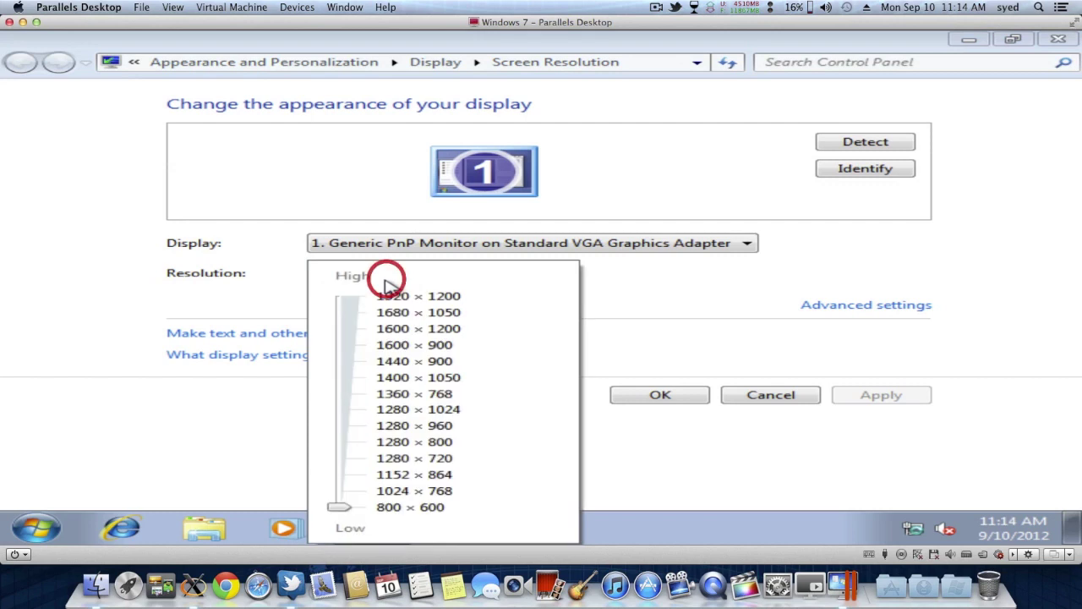
click(355, 347)
click(689, 476)
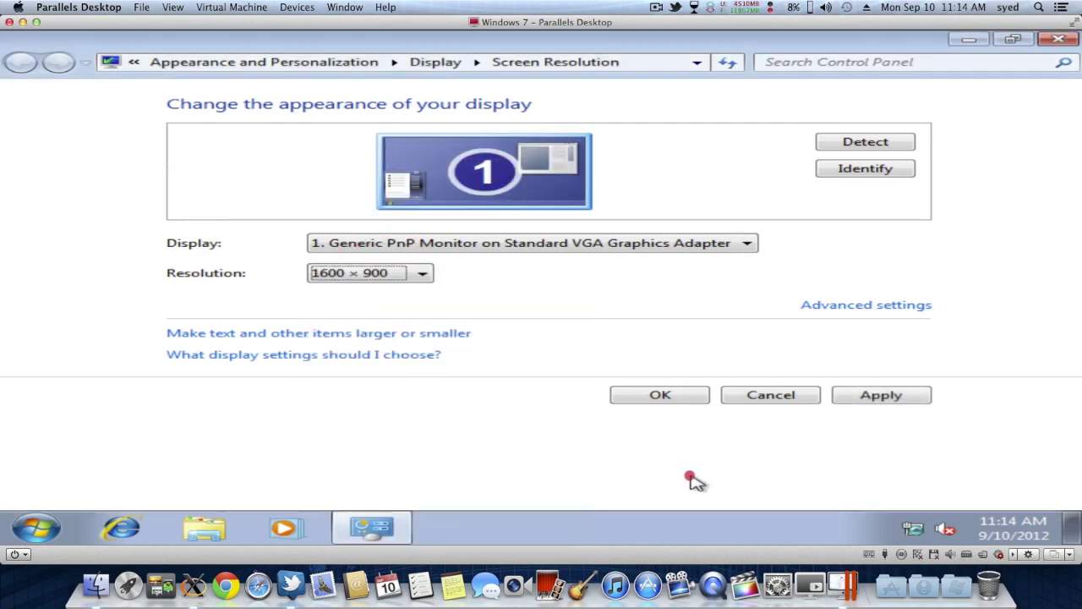
click(871, 404)
click(703, 270)
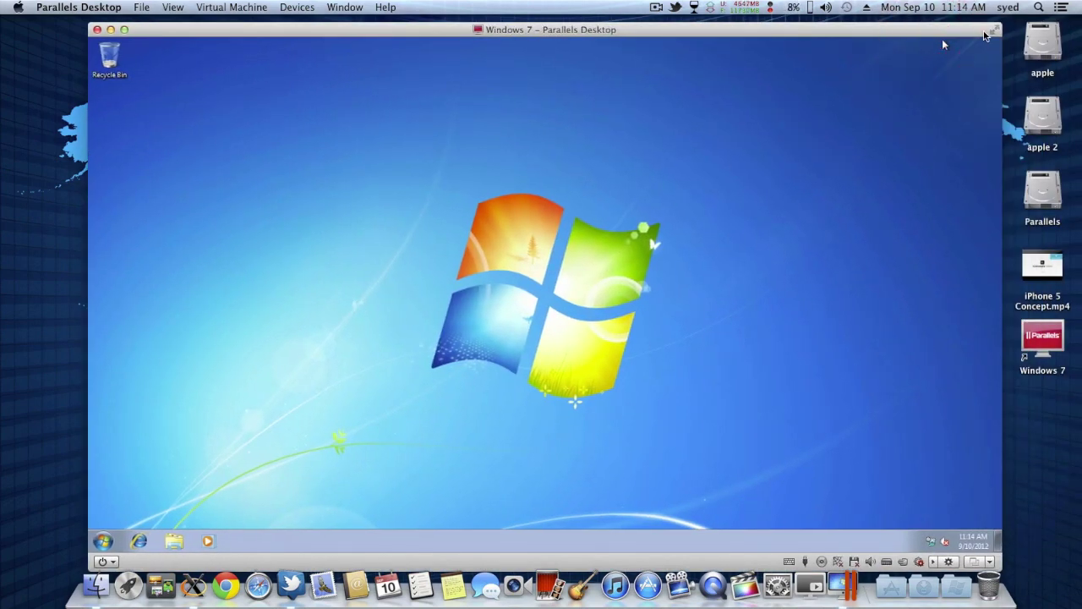
click(1064, 26)
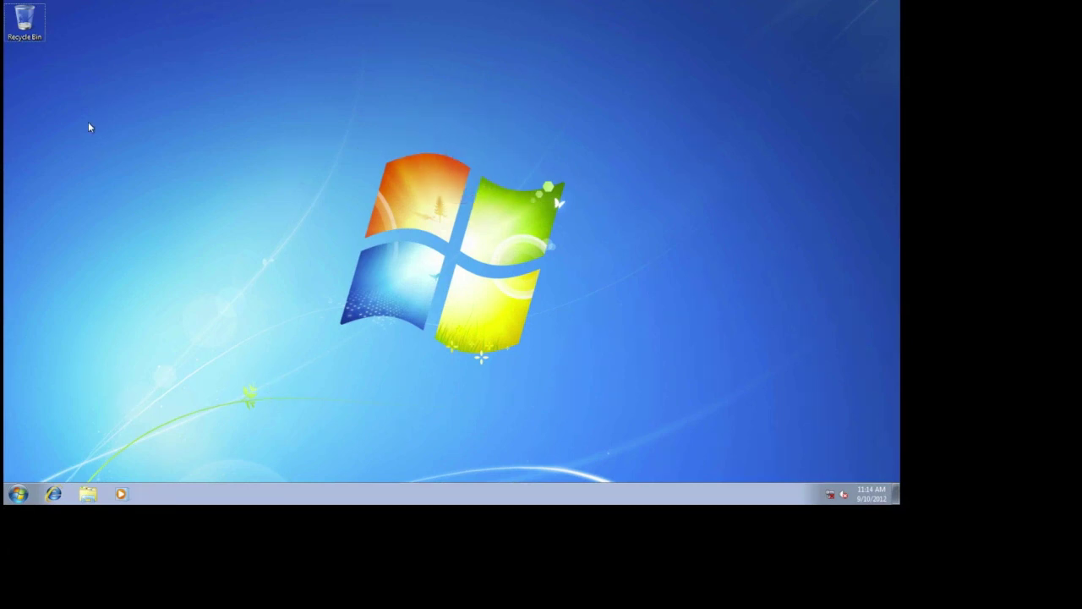
- Open and close the Start menu, then pick an item from the desktop right-click menu
click(17, 494)
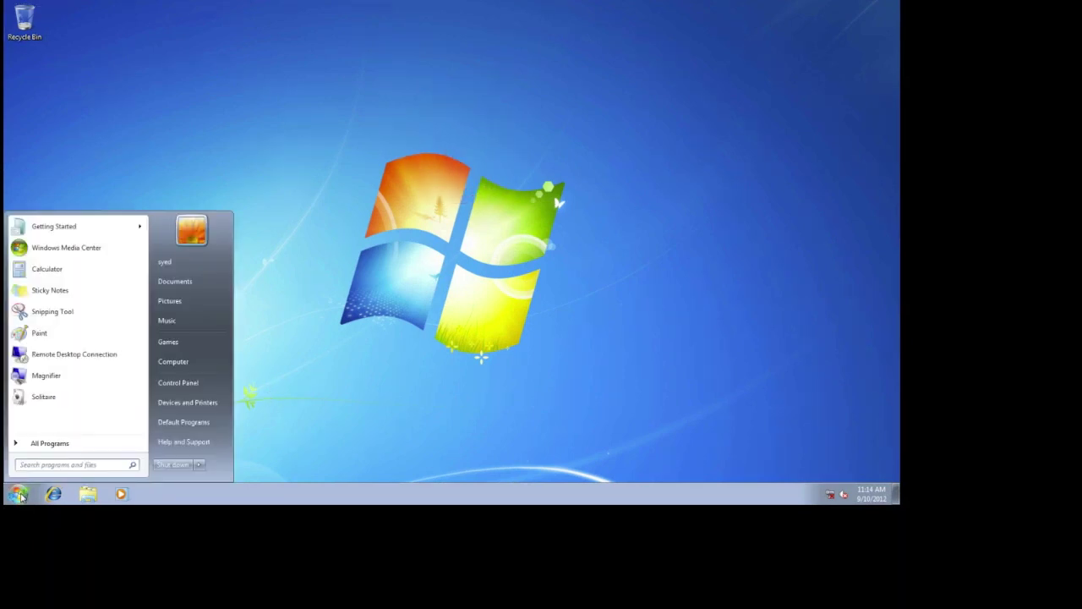
click(18, 494)
right_click(223, 97)
click(232, 138)
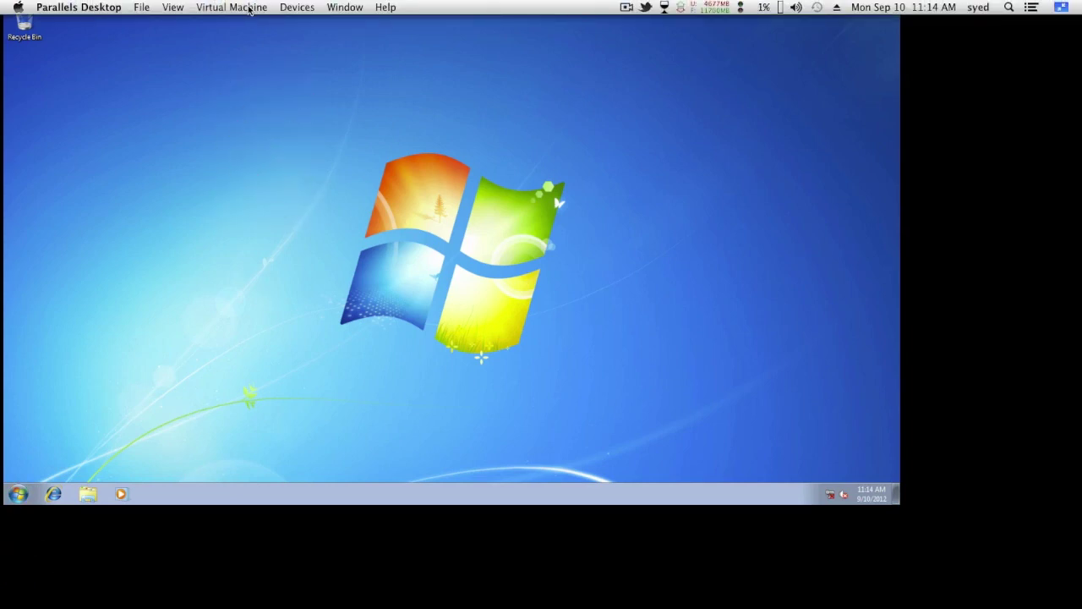
- Install Parallels Tools from the Virtual Machine menu, run the AutoPlay installer, and accept UAC
click(249, 8)
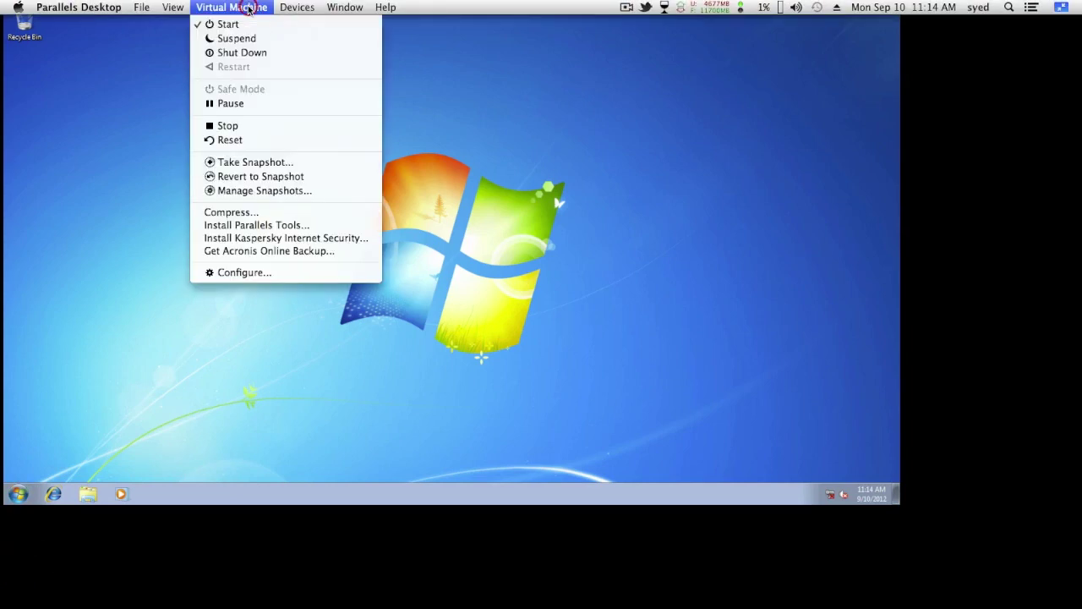
click(283, 225)
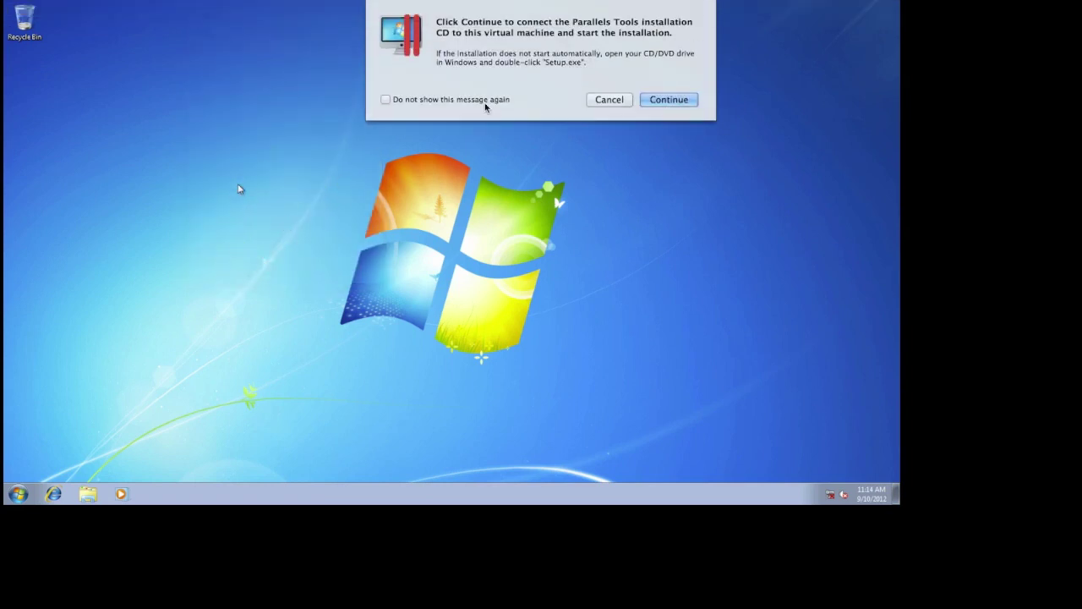
click(484, 102)
click(668, 100)
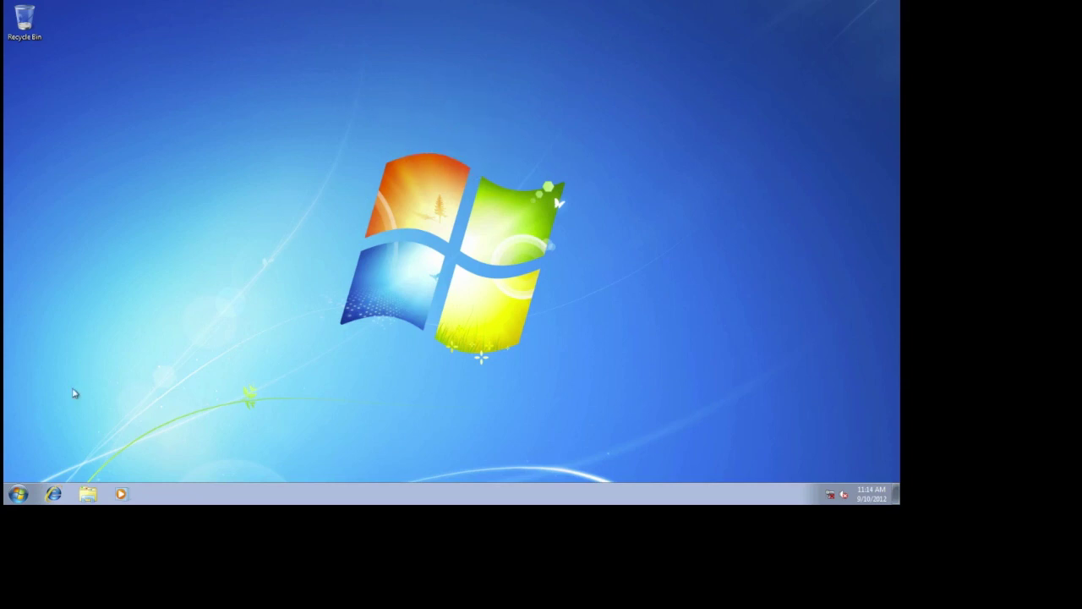
click(19, 492)
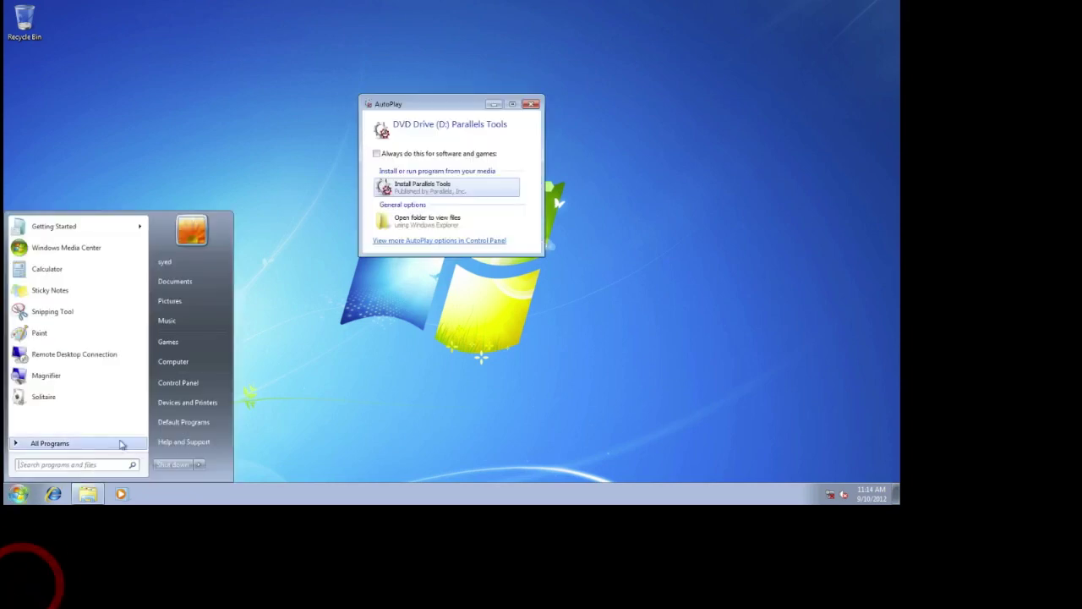
click(413, 188)
click(499, 192)
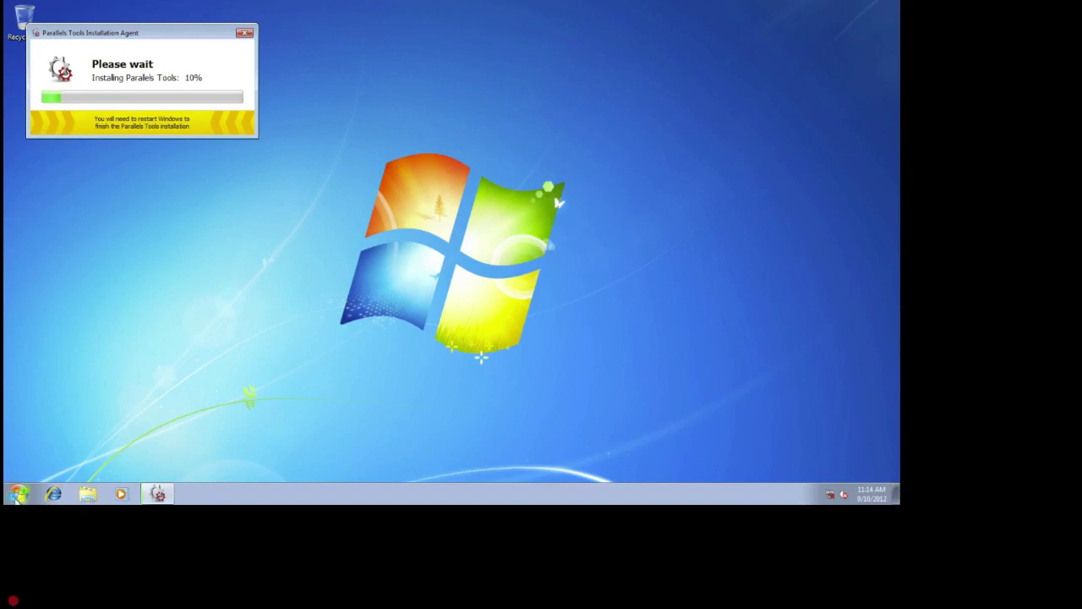
- Show Computer on the desktop from the Start menu and move the progress window top-centre
click(18, 493)
right_click(179, 361)
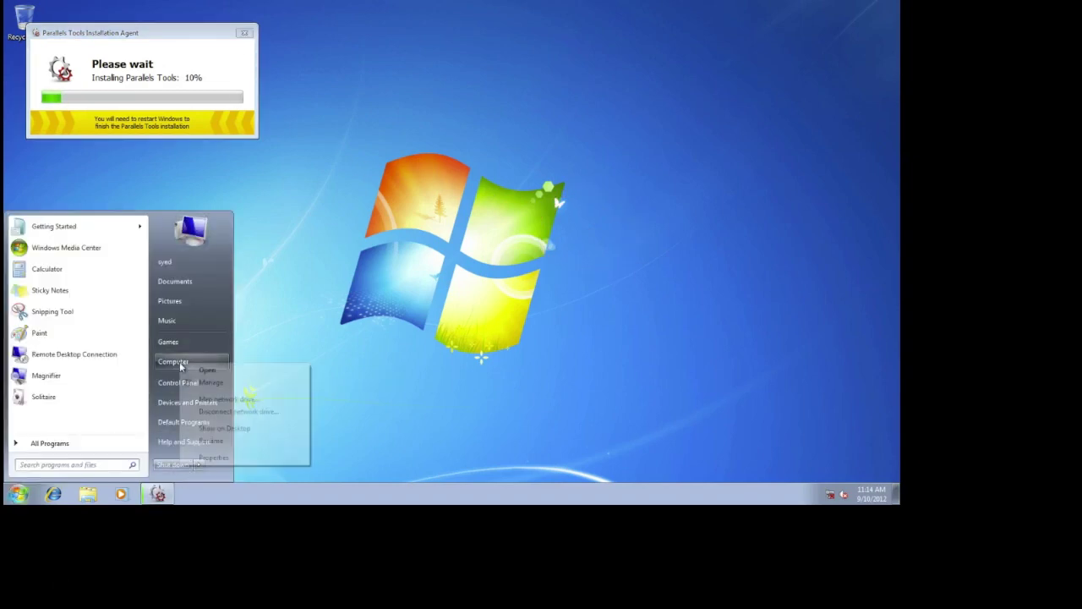
click(204, 427)
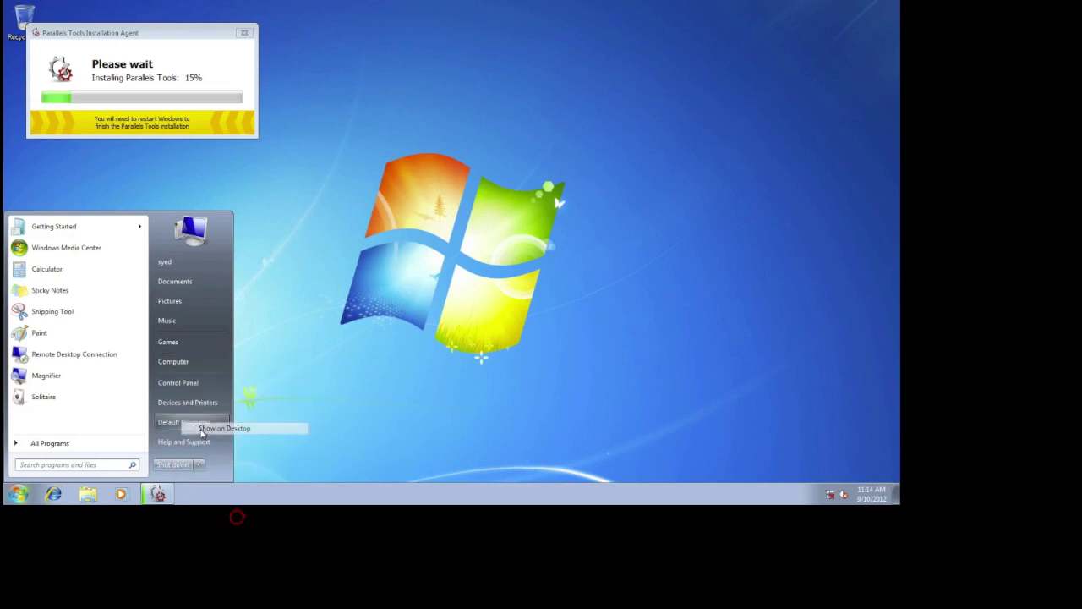
click(336, 245)
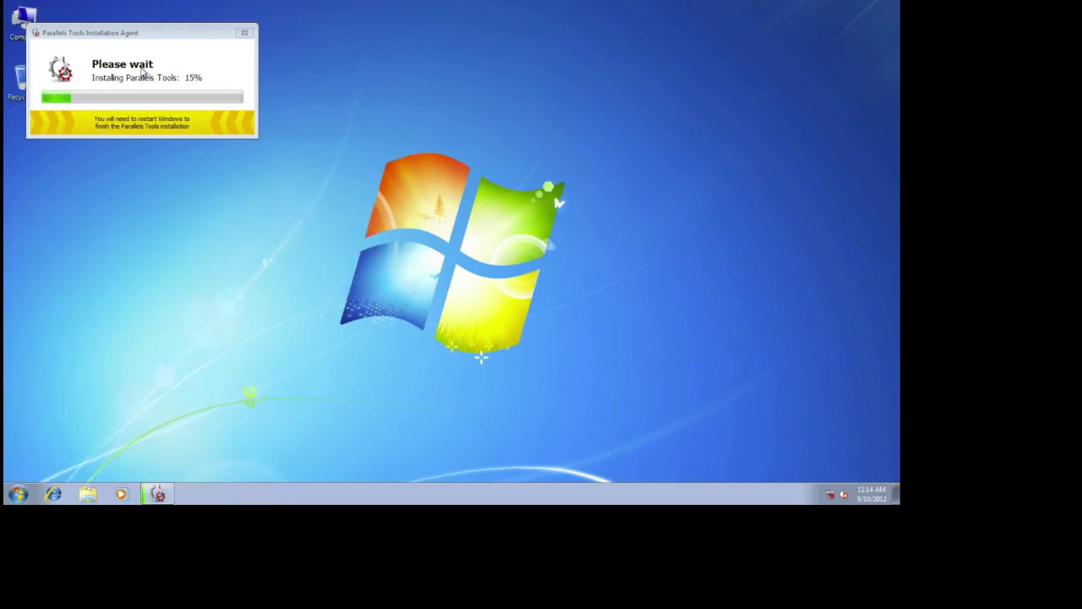
drag(113, 38, 422, 56)
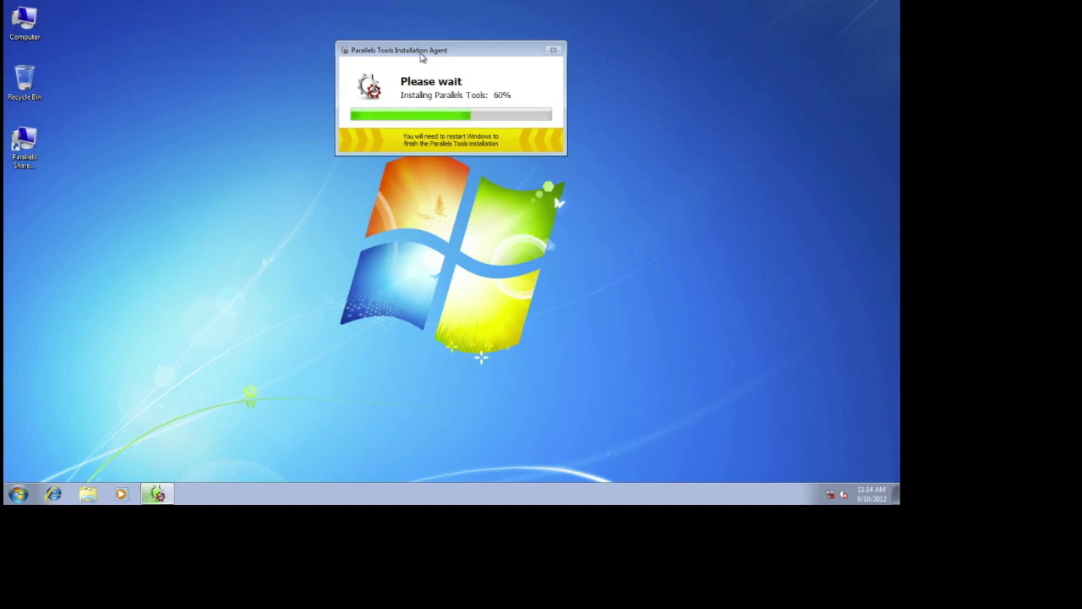
- Try Parallels Shared Folders, dismiss the network error, then restart Windows from the Tools success dialog
double_click(37, 140)
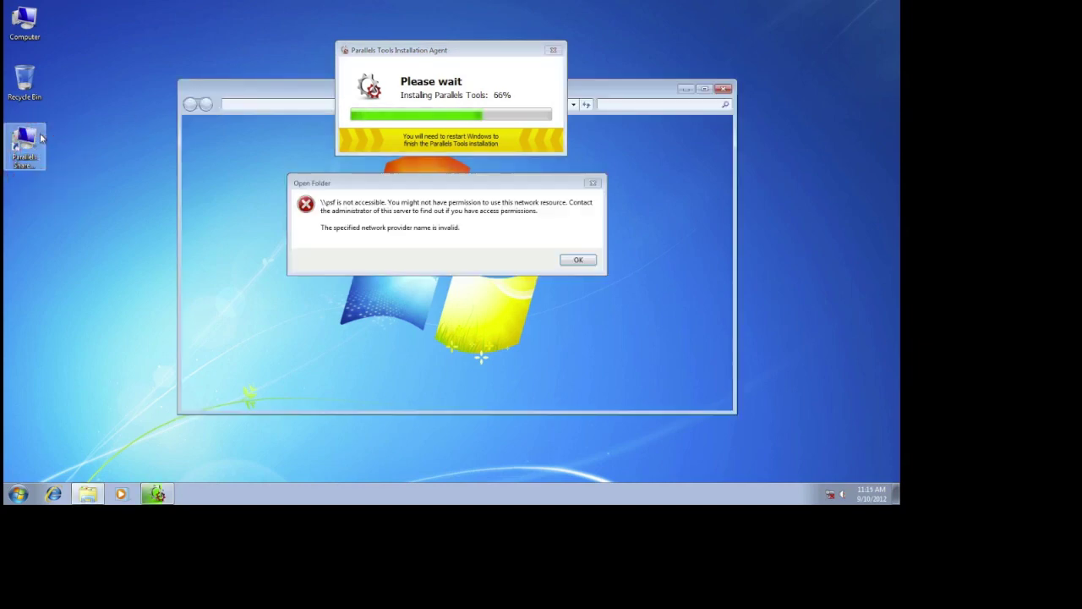
click(568, 260)
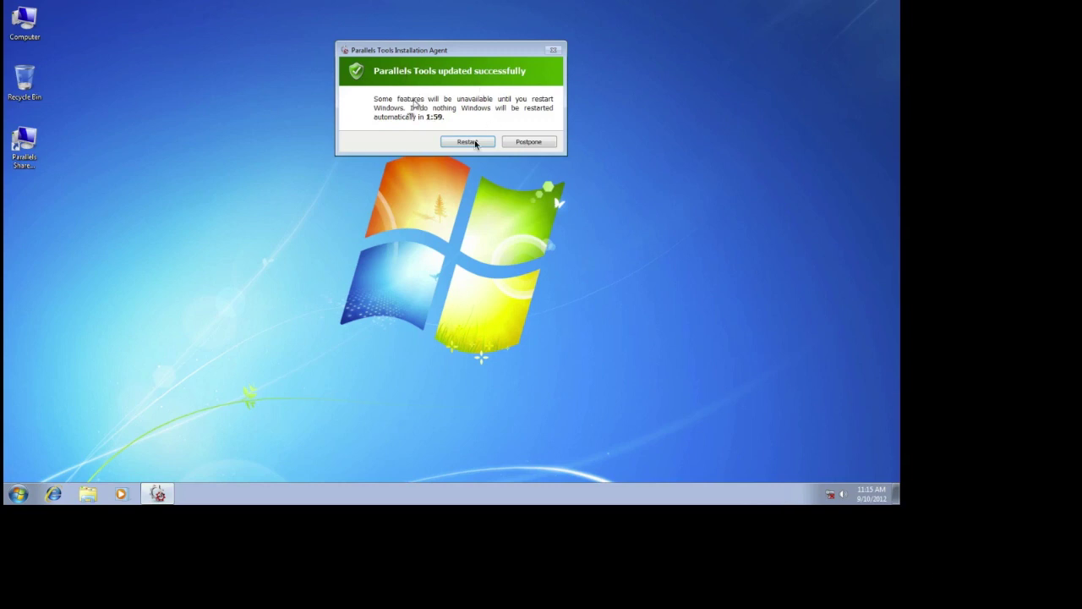
click(467, 142)
click(568, 173)
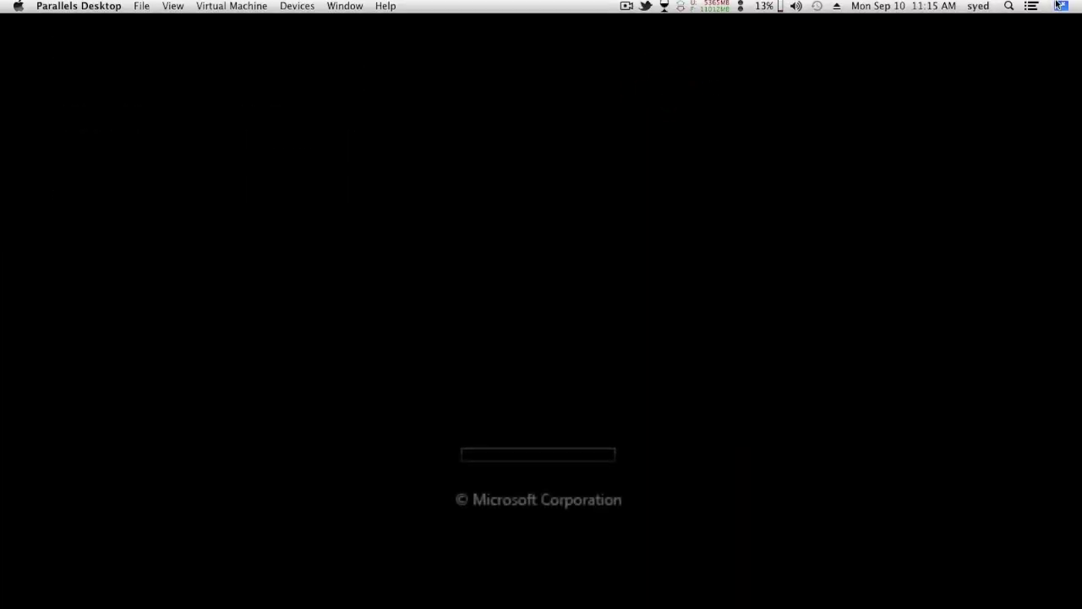
- Exit Coherence from the Parallels menu-bar icon, go full screen, and log in with the account password
click(1061, 7)
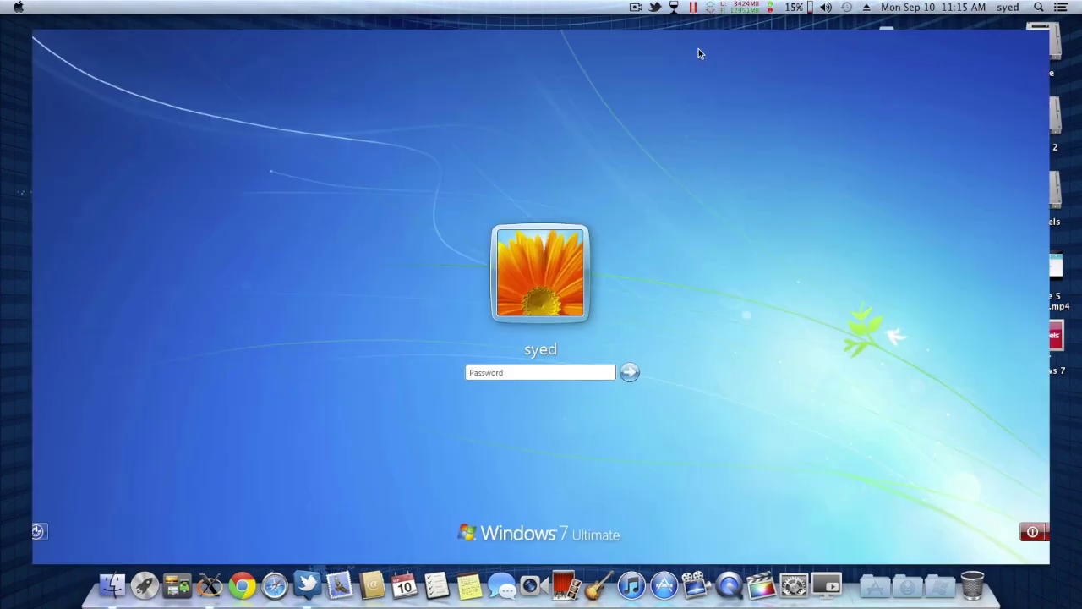
click(693, 8)
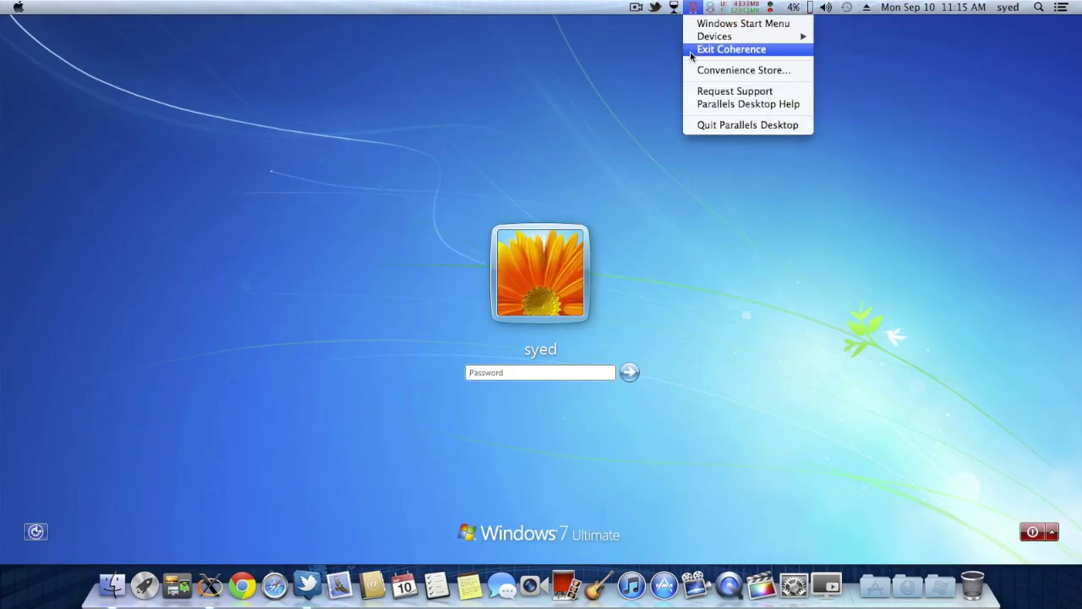
click(694, 49)
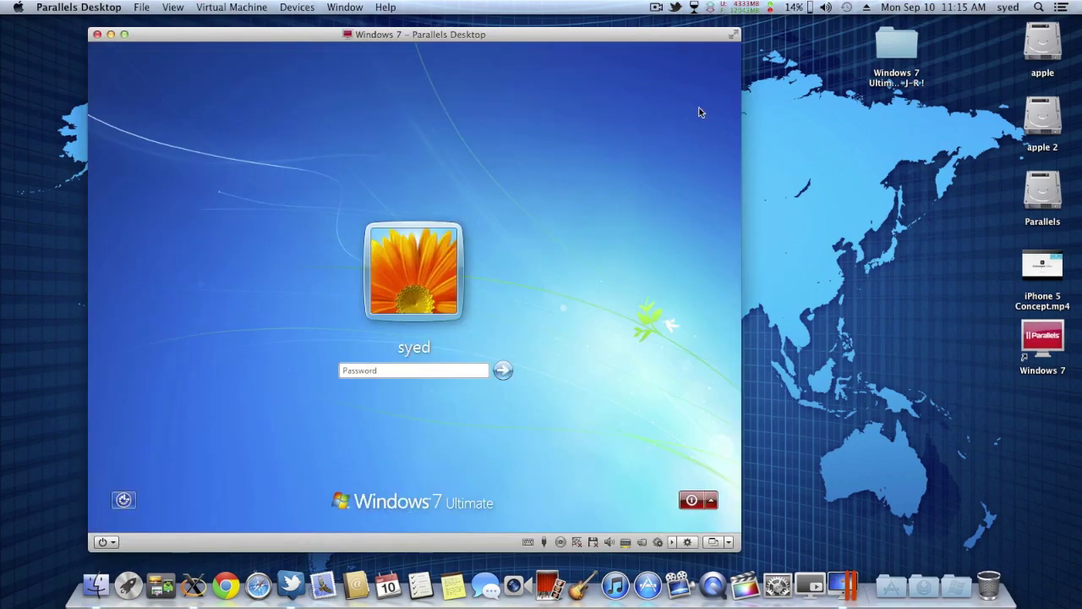
click(729, 36)
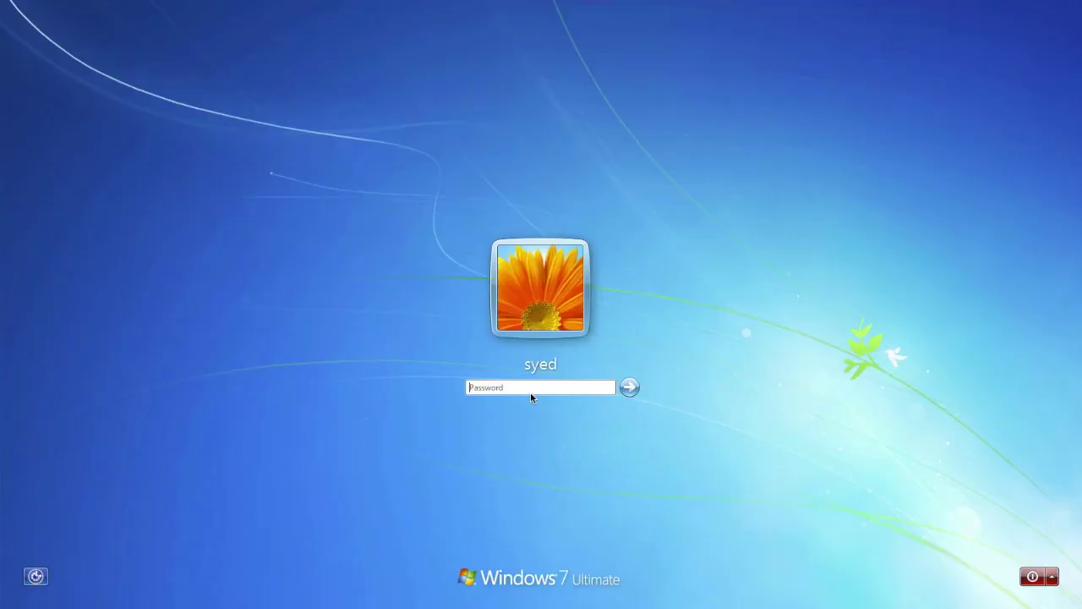
click(528, 386)
key(Return)
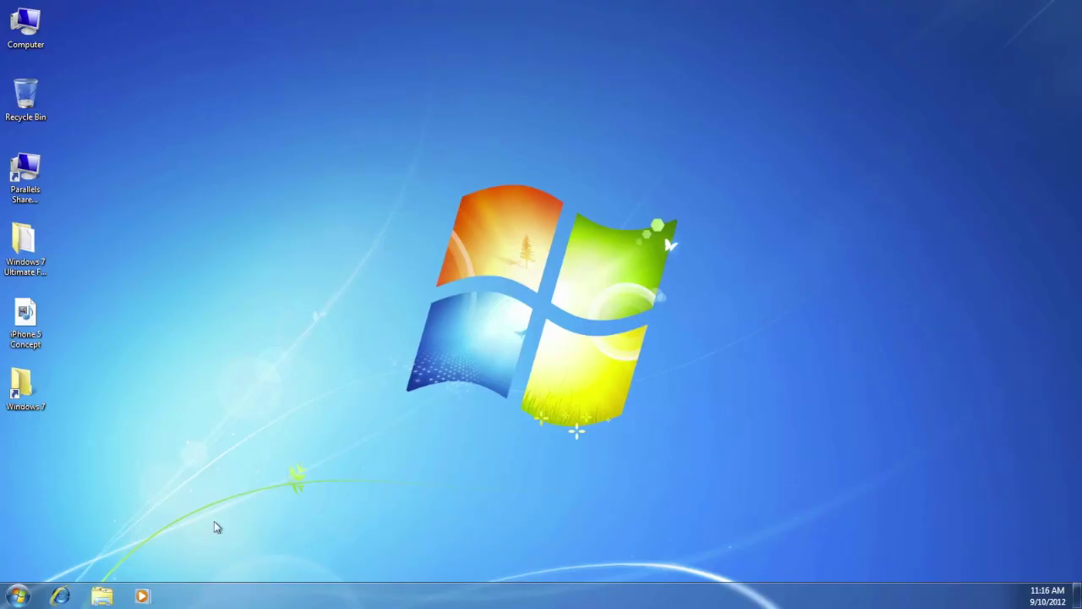
- Switch to the Mac desktop with Command-Tab and return to the full-screen Windows guest
click(166, 375)
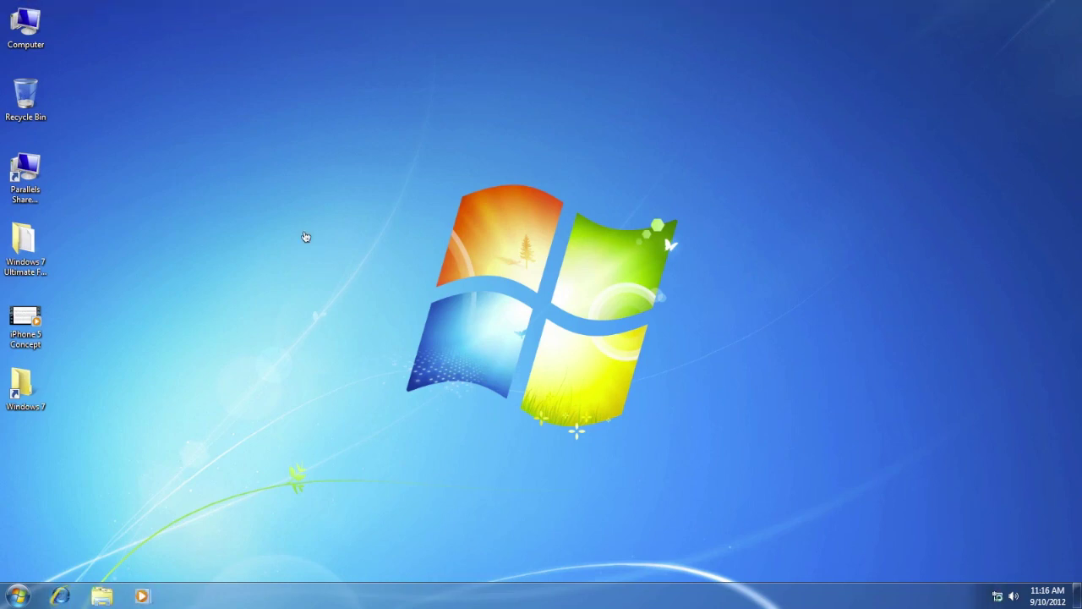
key(super+Tab)
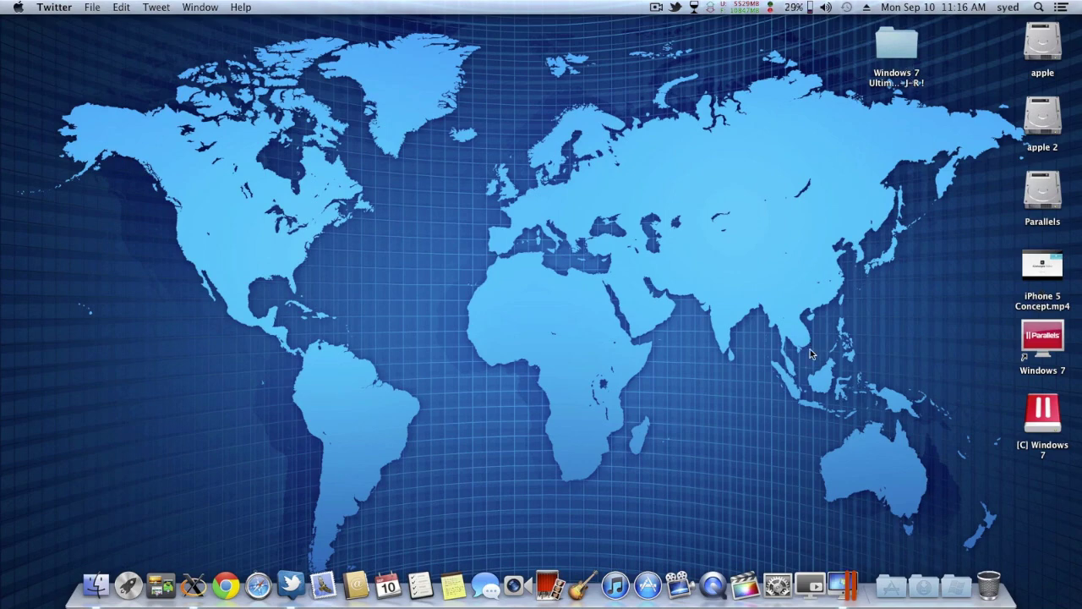
click(842, 583)
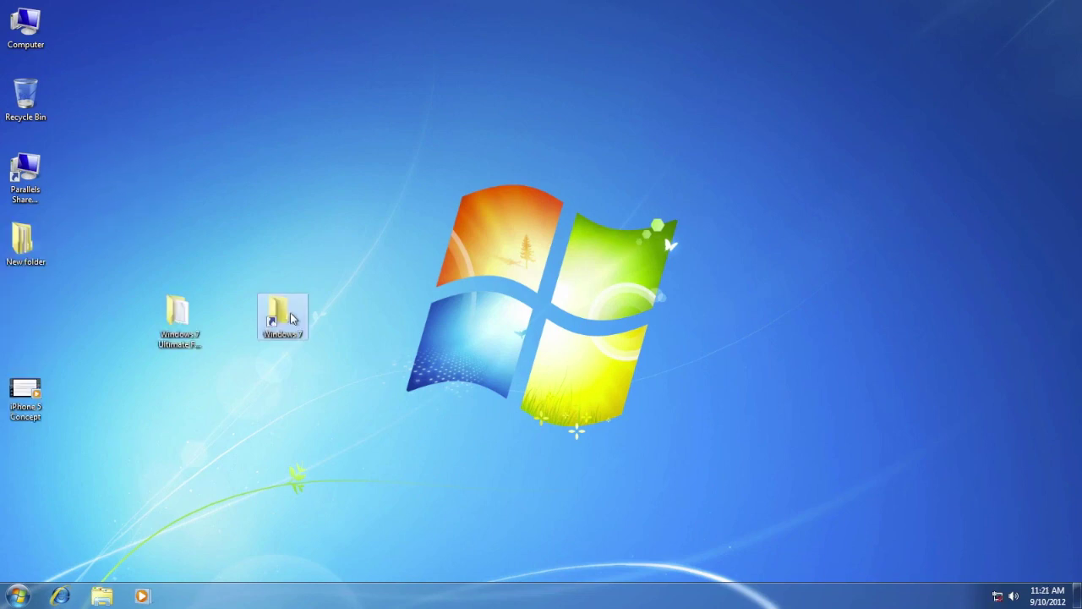
- Delete the broken Windows 7 shortcut and drag the remaining folder into the left column
double_click(283, 313)
click(610, 322)
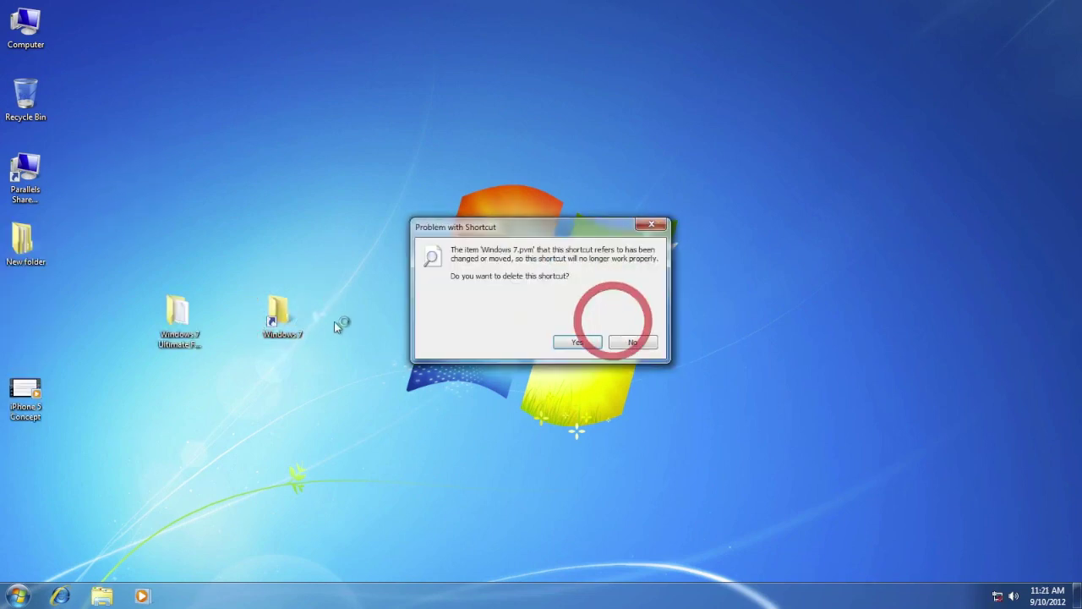
click(583, 342)
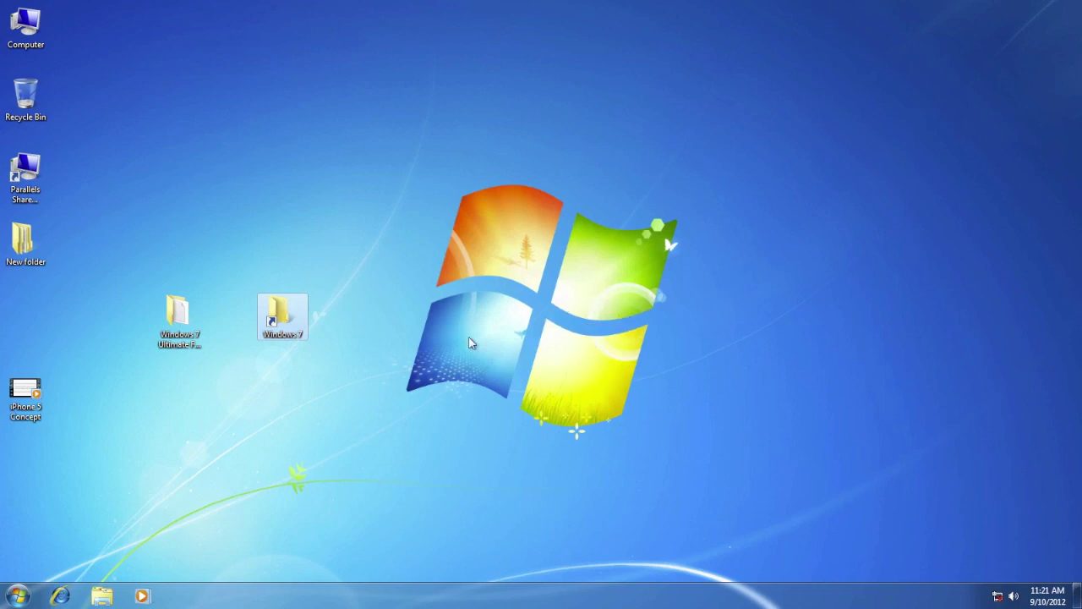
drag(178, 313, 14, 298)
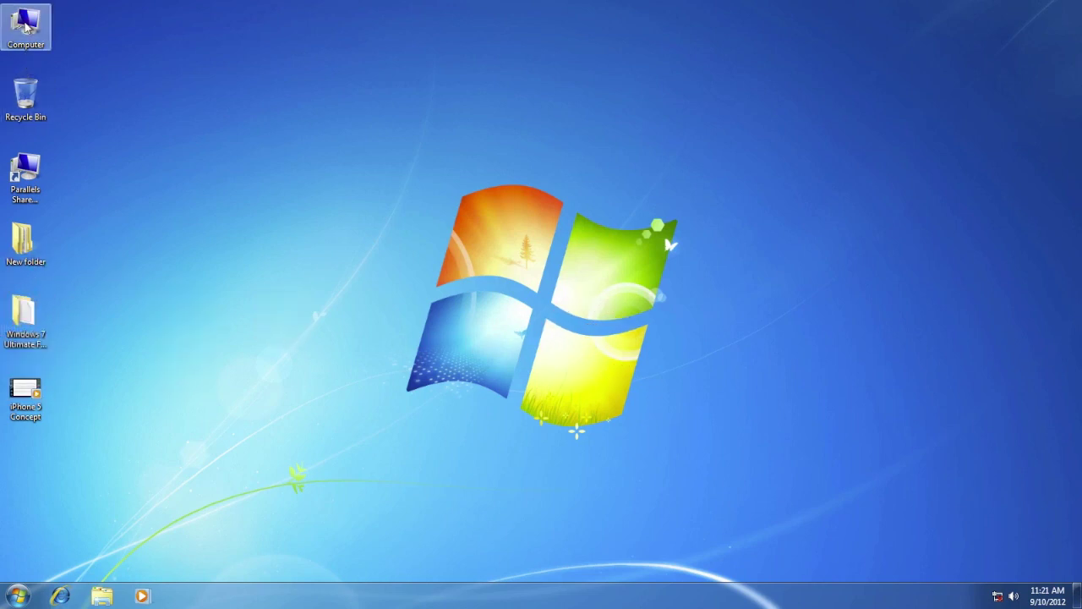
- Open Computer's Properties to view the Windows 7 Ultimate 64-bit system page
double_click(25, 26)
right_click(574, 346)
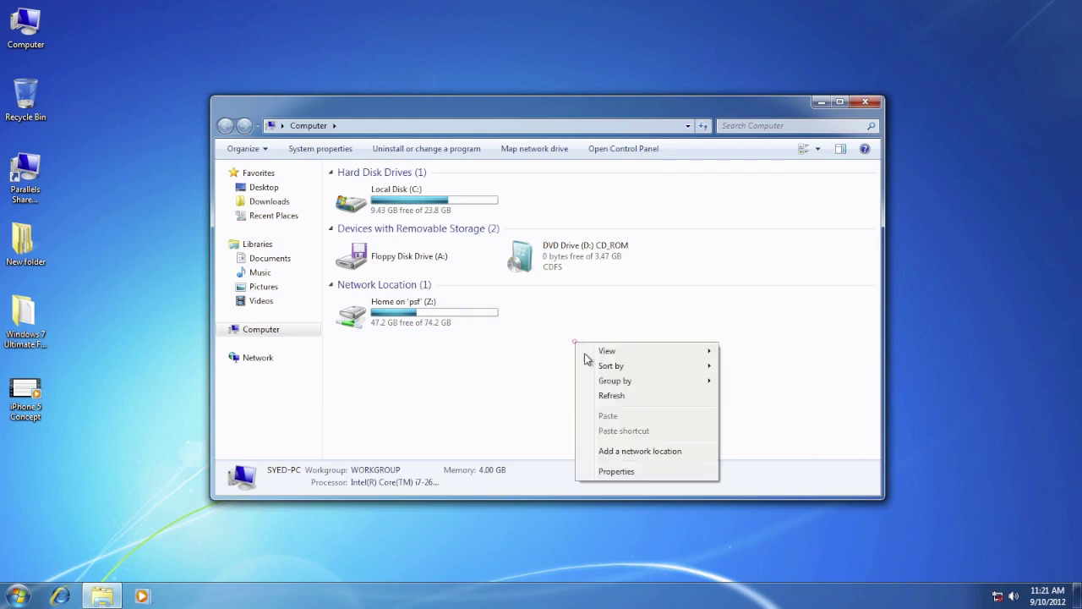
click(594, 471)
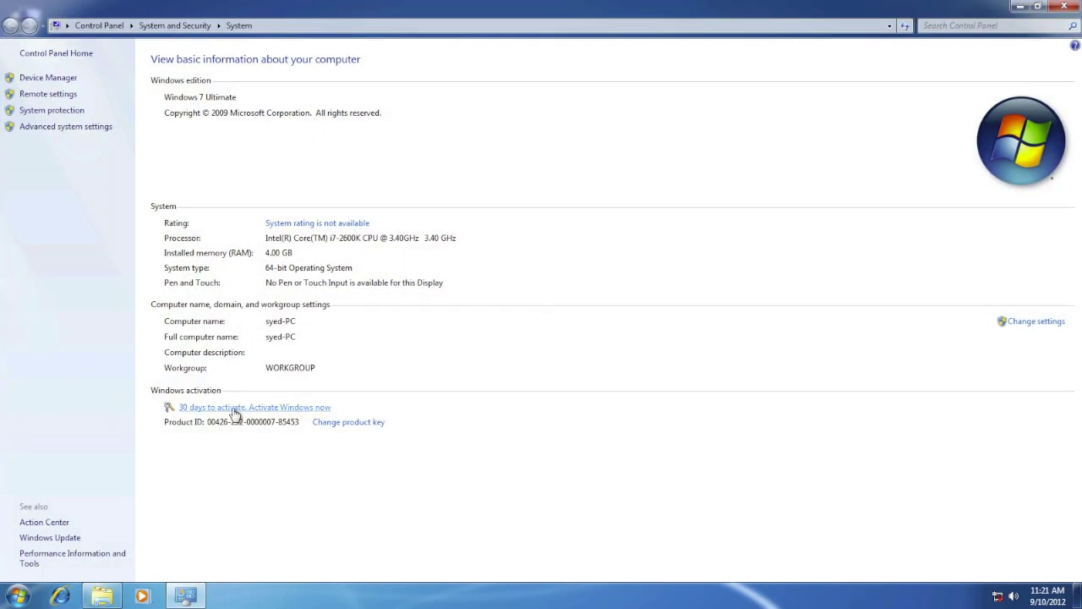
click(234, 451)
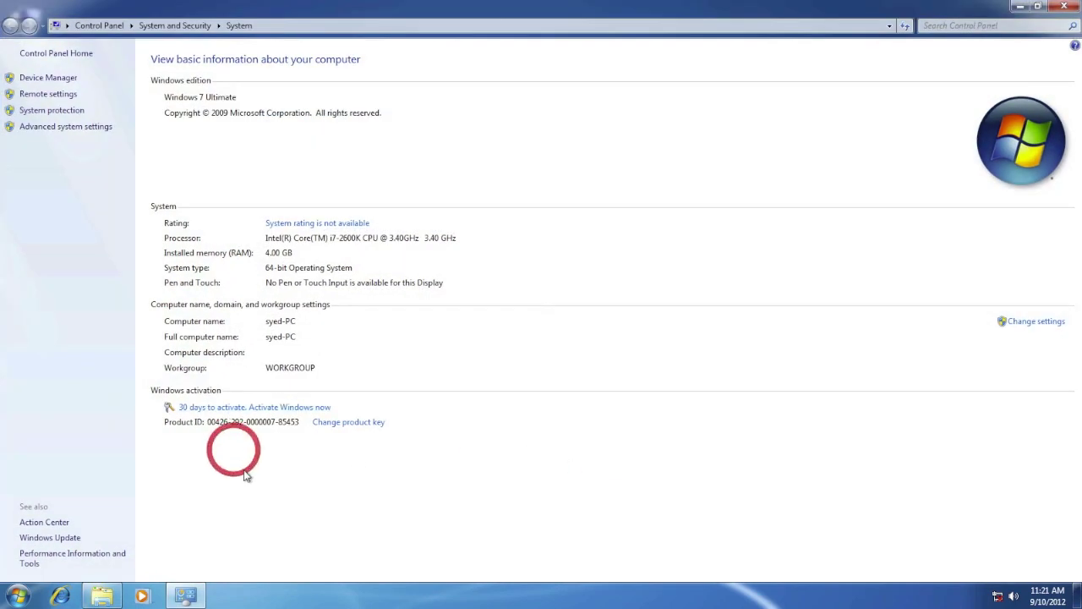
- Open Activate Windows, choose another way, cancel, and Command-Tab back to Finder
click(282, 408)
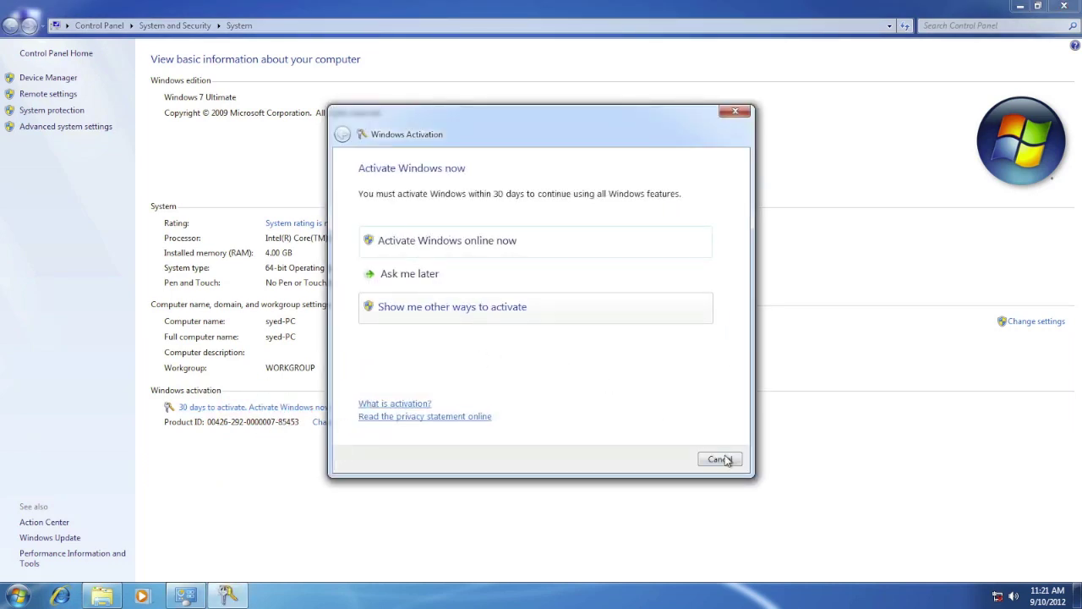
click(481, 310)
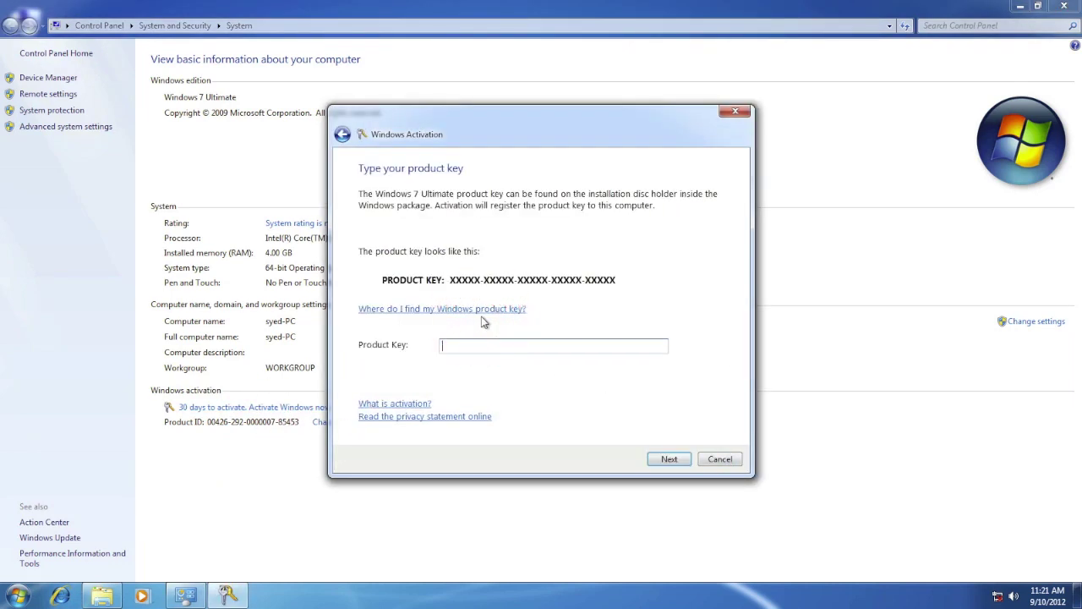
click(719, 459)
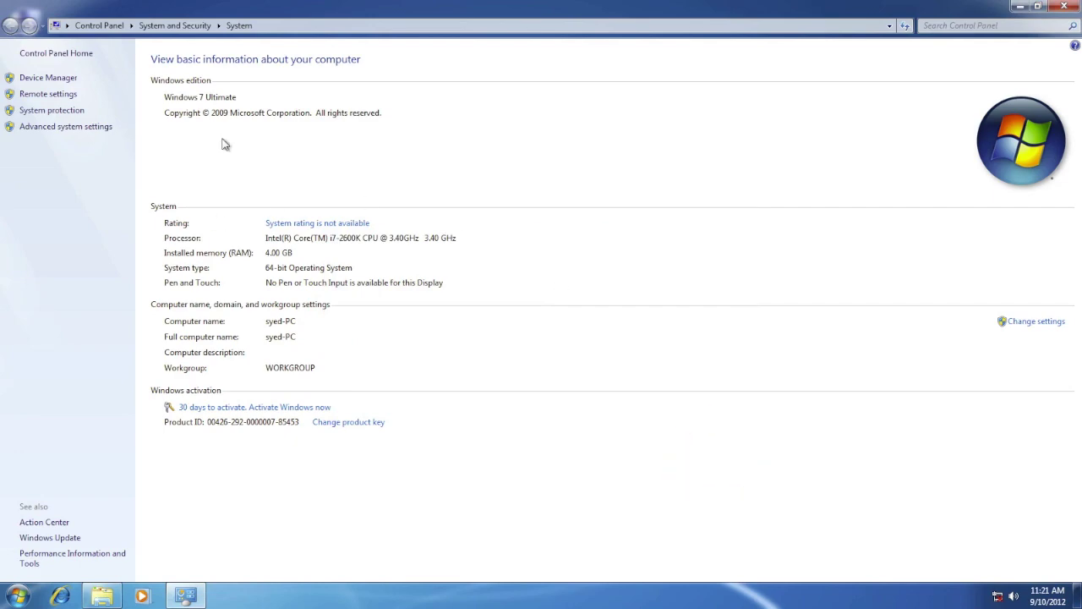
key(super+Tab)
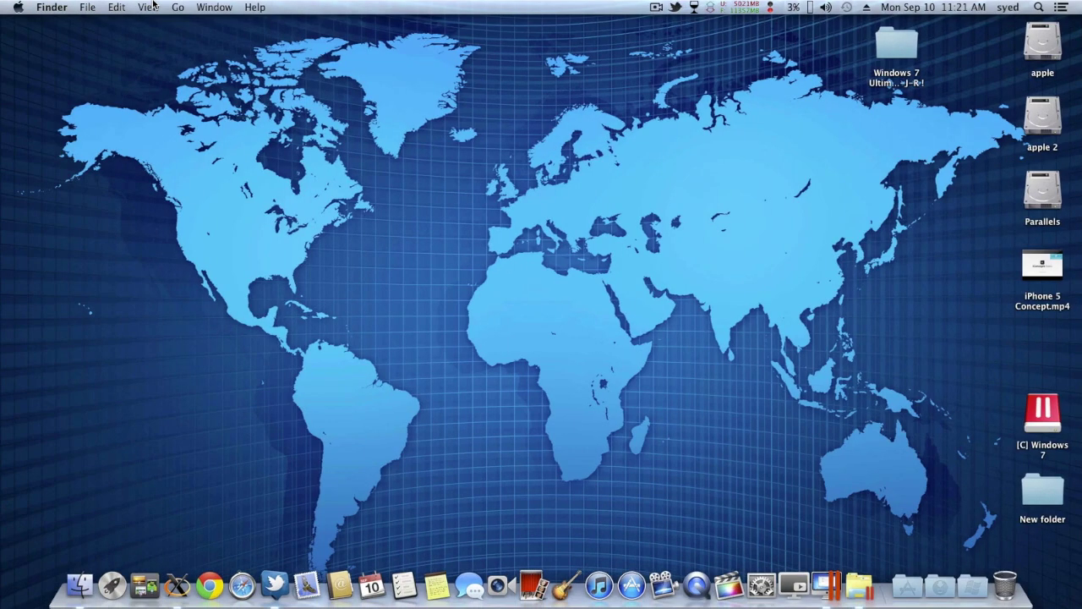